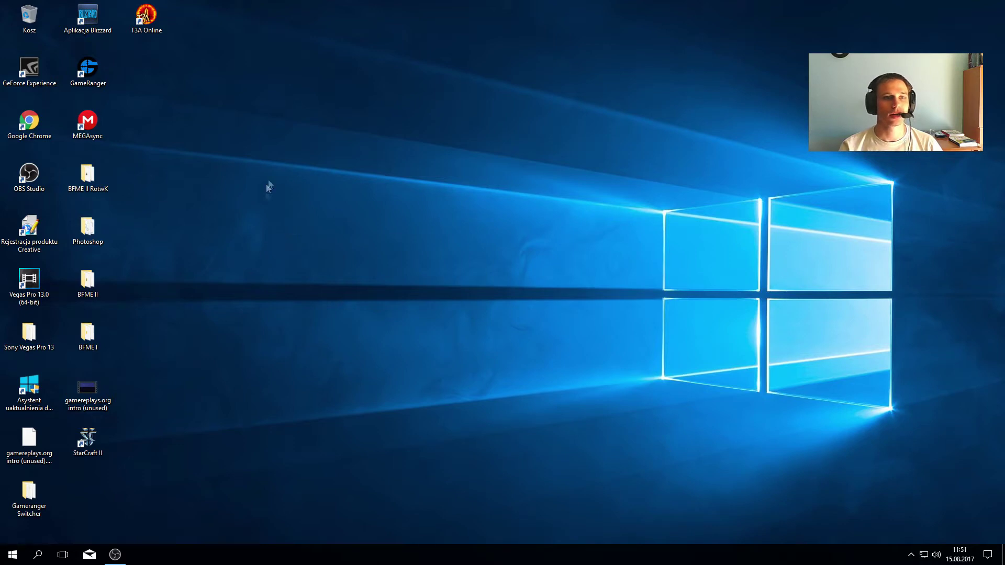
Step: Launch GameRanger and look through the list of open game rooms
{"action": "double_click", "coordinate": [84, 75]}
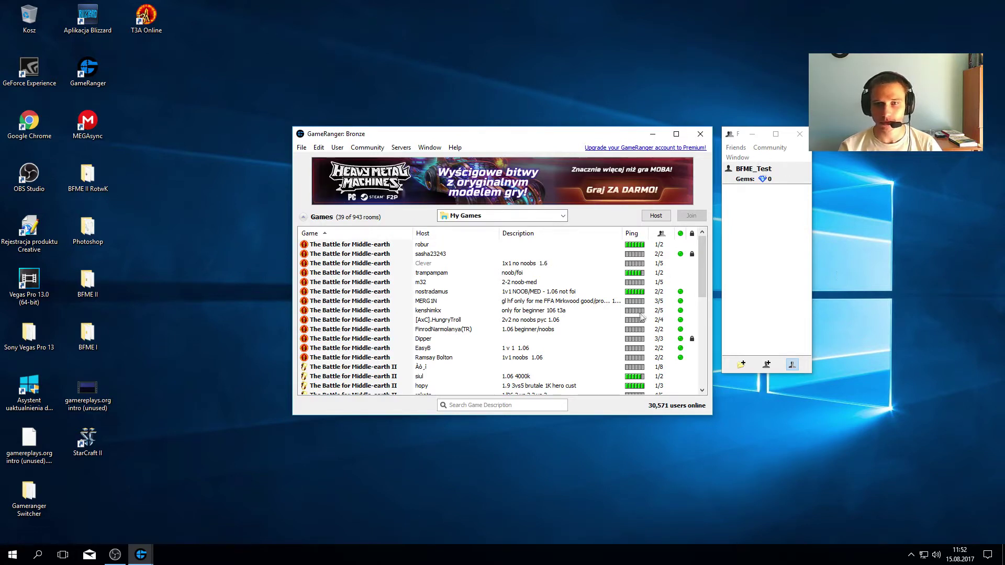
{"action": "scroll", "coordinate": [623, 309], "scroll_direction": "down", "scroll_amount": 5}
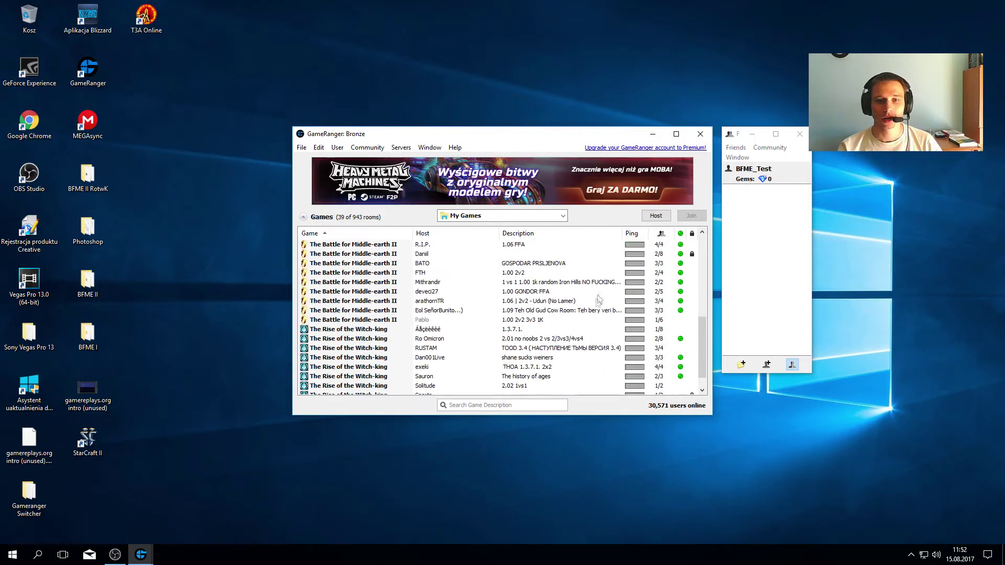
{"action": "scroll", "coordinate": [596, 319], "scroll_direction": "up", "scroll_amount": 5}
{"action": "scroll", "coordinate": [593, 321], "scroll_direction": "down", "scroll_amount": 5}
{"action": "scroll", "coordinate": [594, 322], "scroll_direction": "up", "scroll_amount": 5}
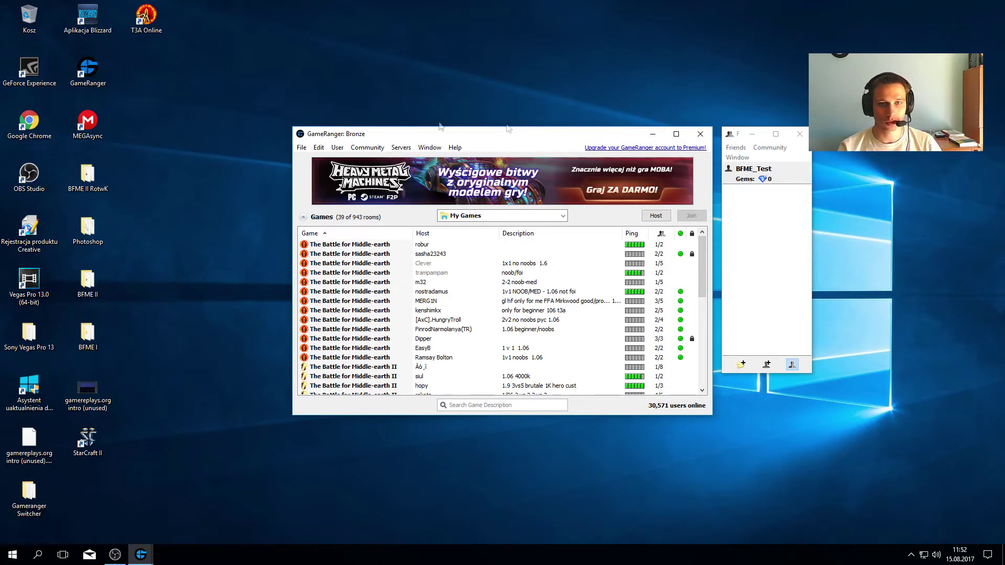
{"action": "scroll", "coordinate": [496, 345], "scroll_direction": "down", "scroll_amount": 3}
{"action": "scroll", "coordinate": [496, 345], "scroll_direction": "down", "scroll_amount": 3}
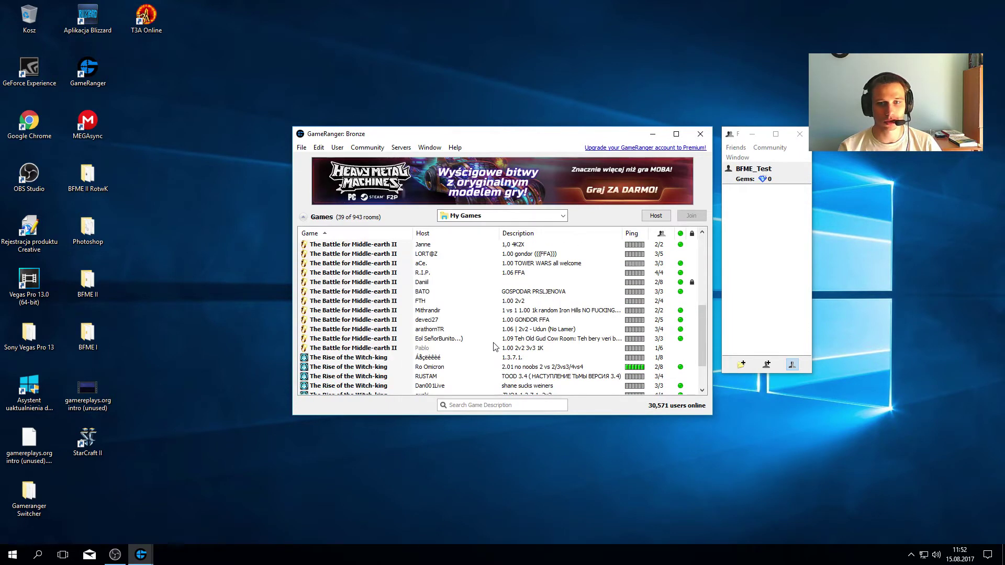
{"action": "scroll", "coordinate": [493, 347], "scroll_direction": "up", "scroll_amount": 3}
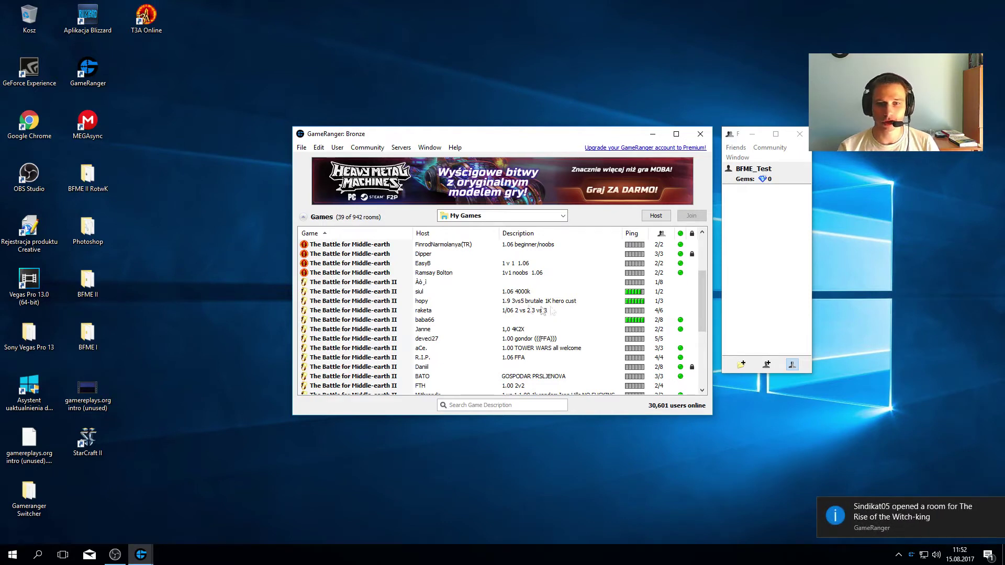
Step: Dismiss the room pop-ups, then open GameRanger's notification settings for opened game rooms and confirm them
{"action": "left_click", "coordinate": [995, 507]}
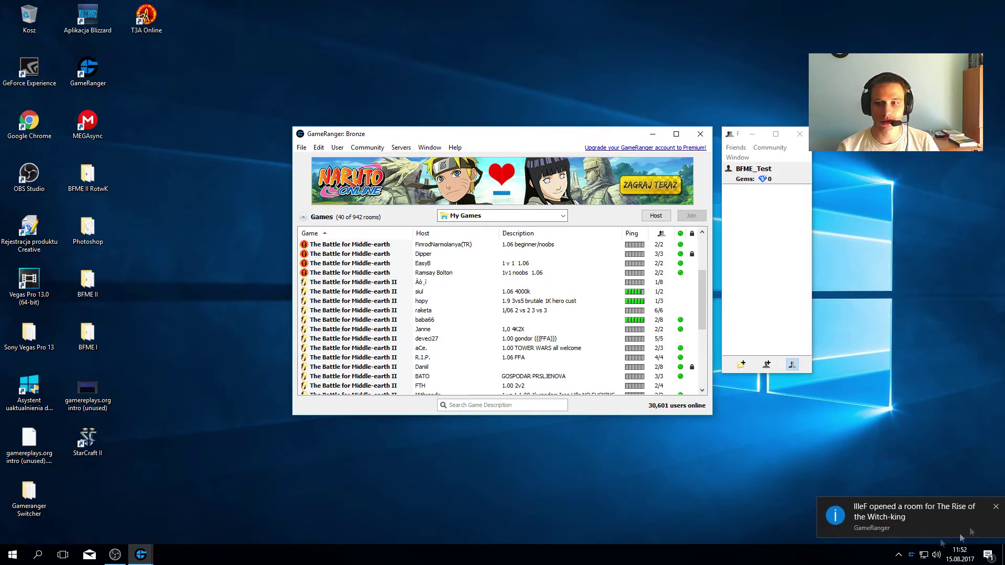
{"action": "left_click", "coordinate": [995, 508]}
{"action": "left_click", "coordinate": [910, 554]}
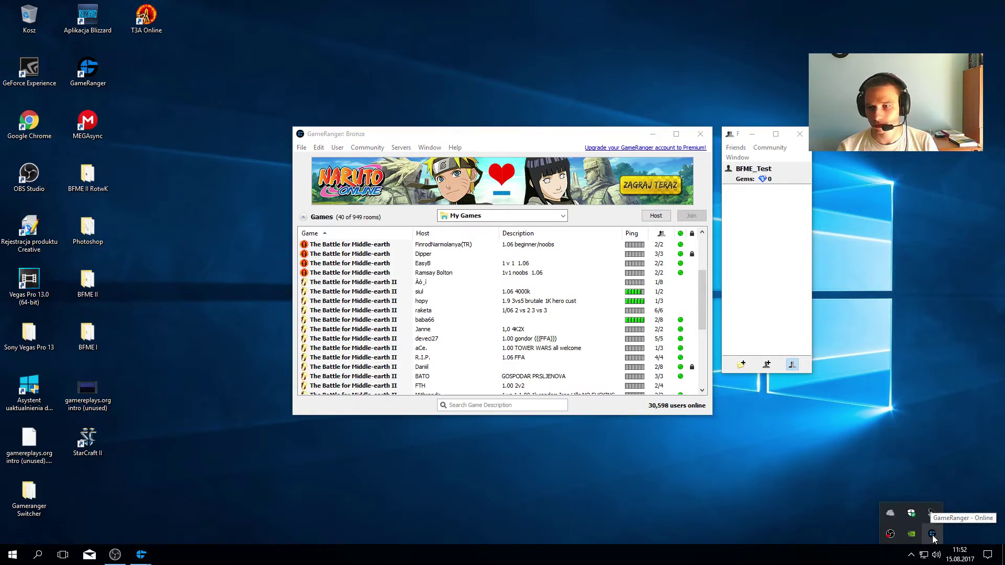
{"action": "right_click", "coordinate": [933, 537]}
{"action": "left_click", "coordinate": [936, 513]}
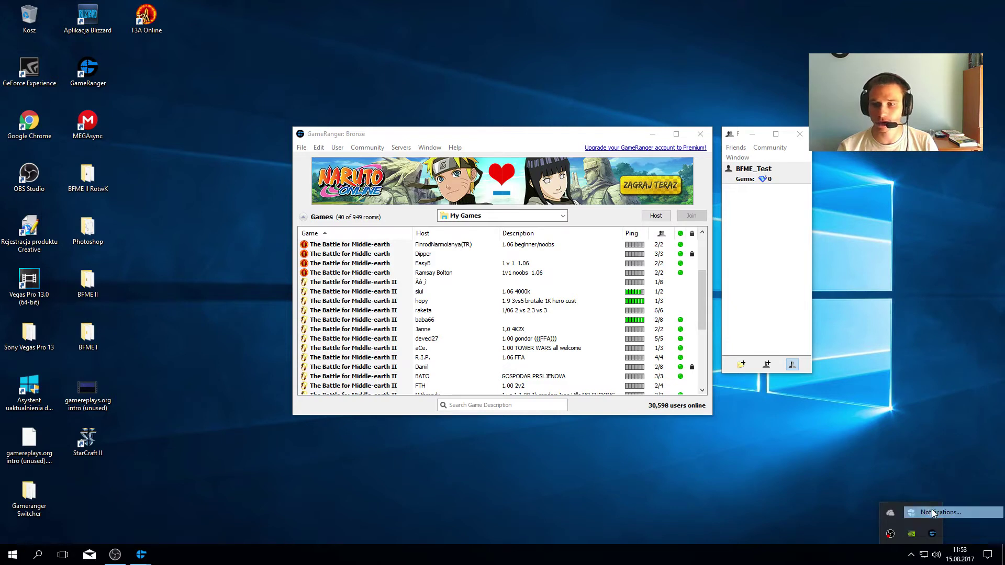
{"action": "left_click_drag", "start_coordinate": [496, 255], "coordinate": [608, 251]}
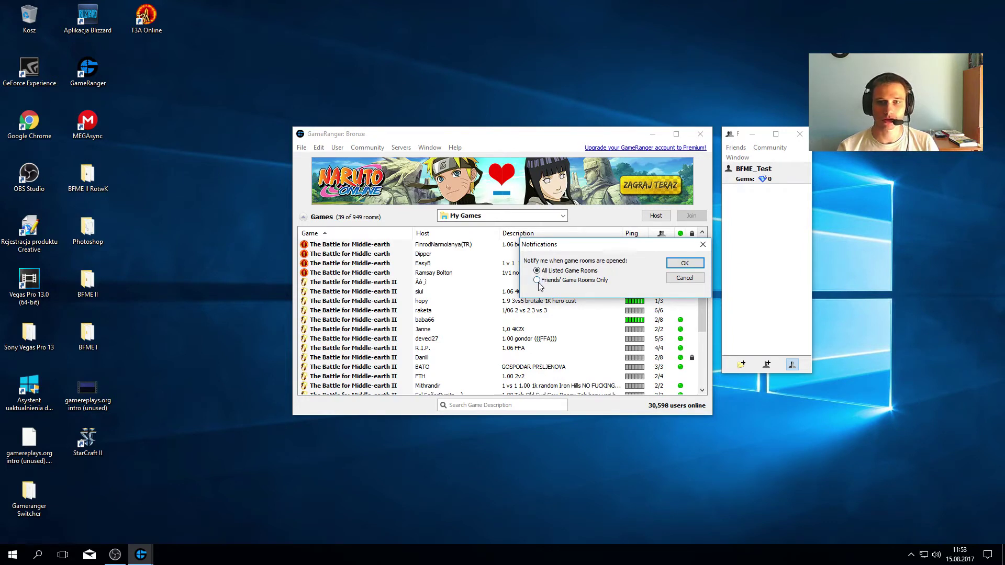
{"action": "left_click", "coordinate": [681, 267]}
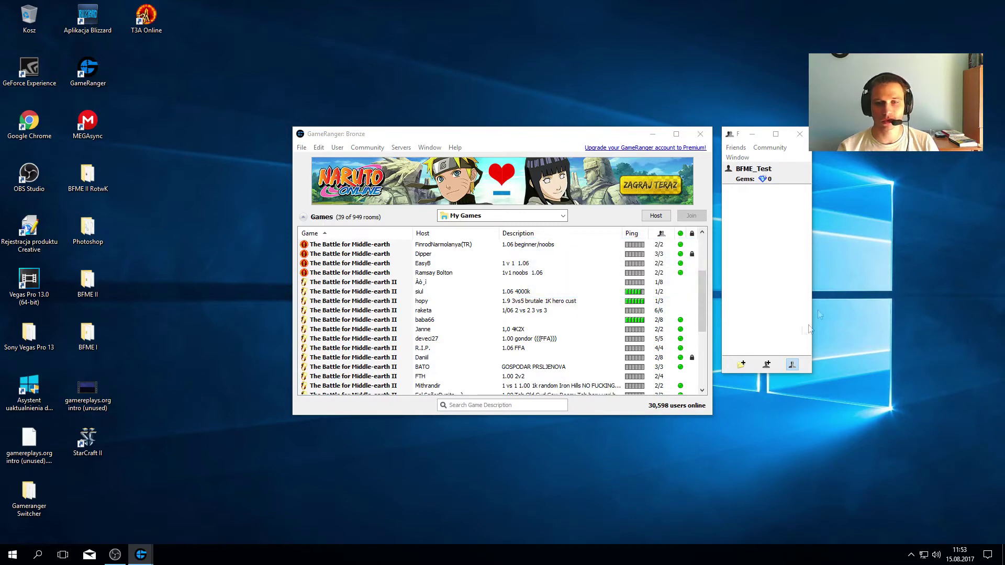
Step: Examine the descriptions, ping bars, player counts and status marks of the listed game rooms
{"action": "left_click", "coordinate": [778, 215]}
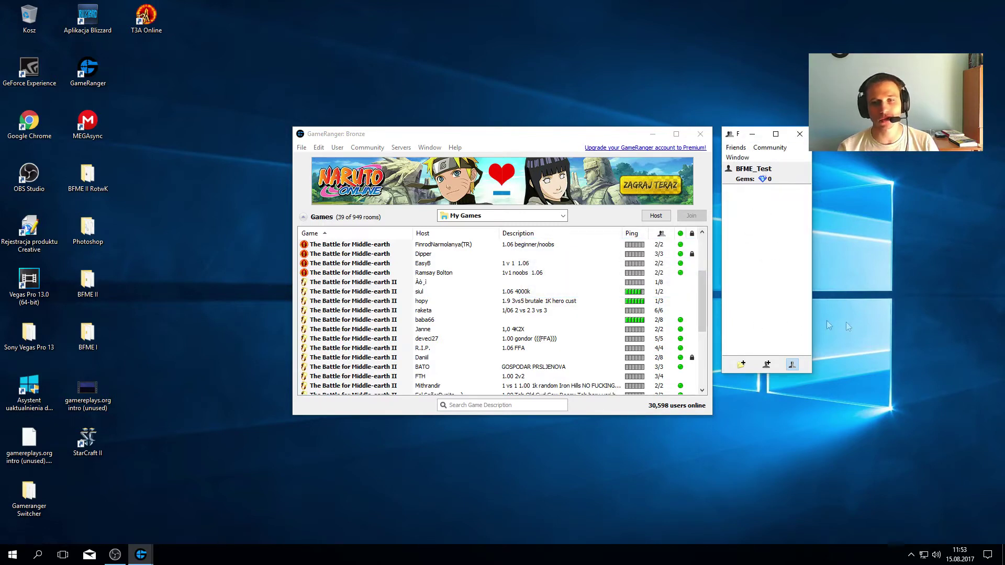
{"action": "scroll", "coordinate": [486, 283], "scroll_direction": "down", "scroll_amount": 4}
{"action": "scroll", "coordinate": [464, 298], "scroll_direction": "up", "scroll_amount": 4}
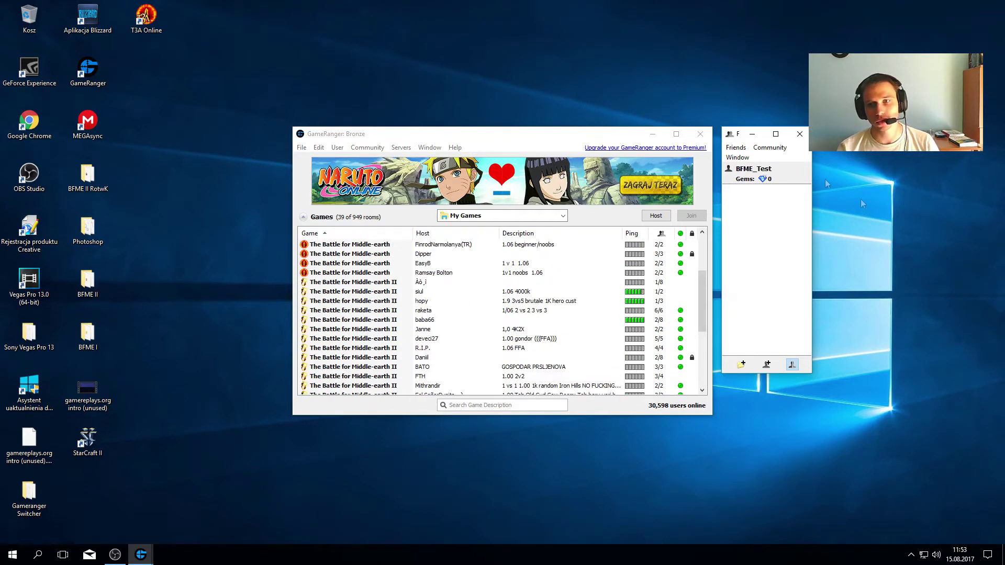
{"action": "scroll", "coordinate": [527, 288], "scroll_direction": "down", "scroll_amount": 1}
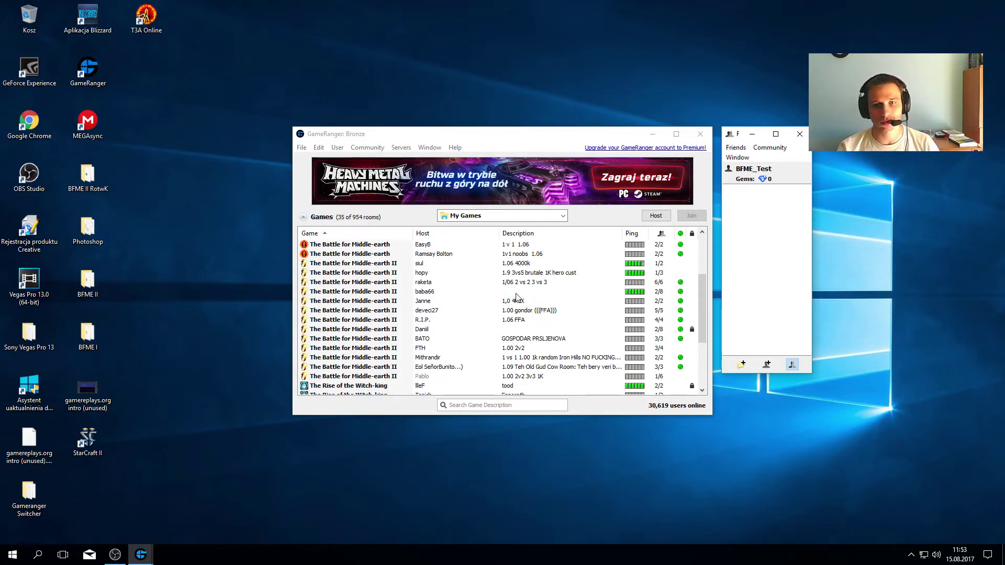
{"action": "scroll", "coordinate": [511, 303], "scroll_direction": "up", "scroll_amount": 1}
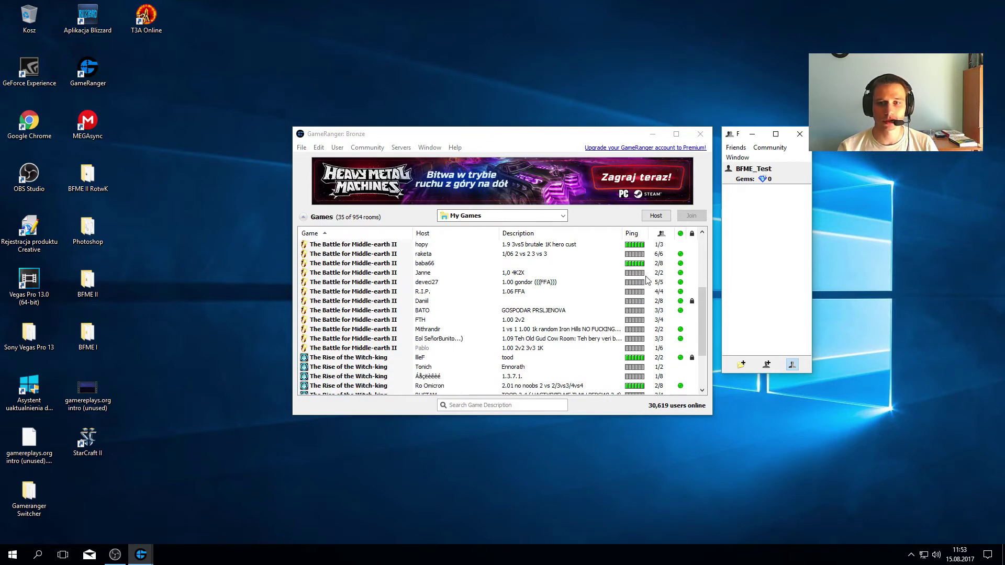
{"action": "scroll", "coordinate": [630, 288], "scroll_direction": "up", "scroll_amount": 1}
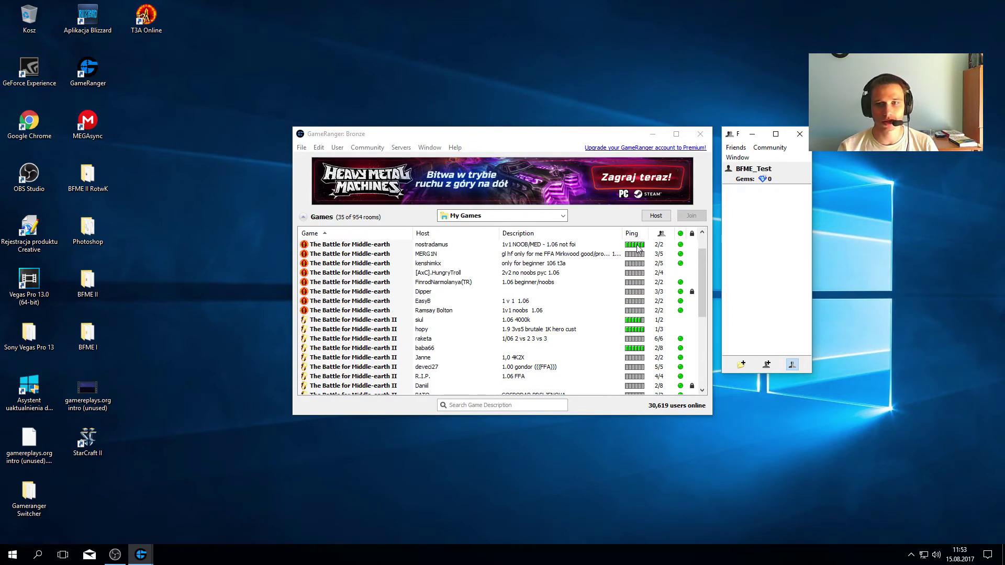
{"action": "scroll", "coordinate": [638, 254], "scroll_direction": "up", "scroll_amount": 1}
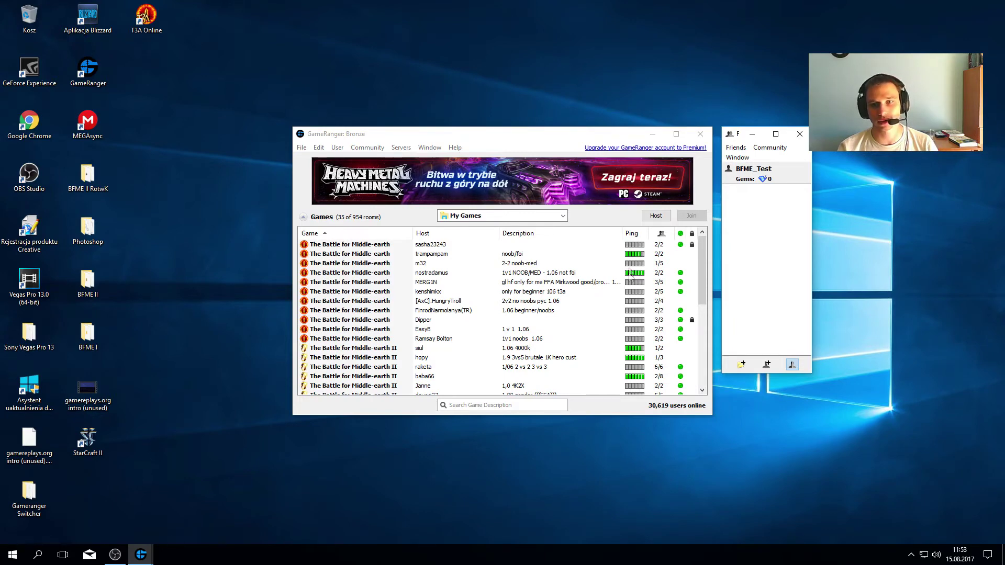
{"action": "scroll", "coordinate": [633, 283], "scroll_direction": "down", "scroll_amount": 6}
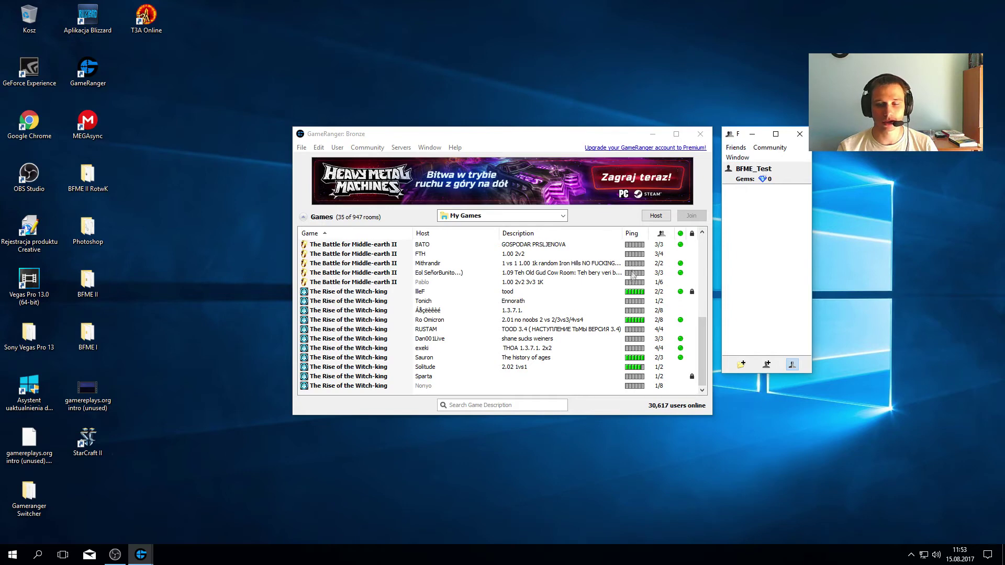
{"action": "scroll", "coordinate": [632, 269], "scroll_direction": "up", "scroll_amount": 3}
{"action": "scroll", "coordinate": [636, 257], "scroll_direction": "down", "scroll_amount": 3}
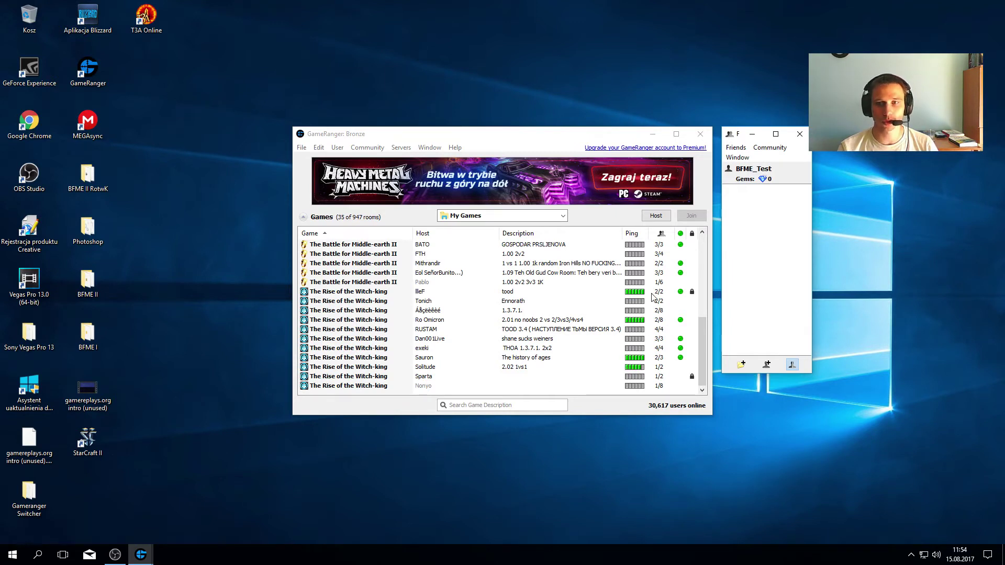
Step: Open the program options and review the Appearance, Sounds, Voice, Privacy, Network and Other settings
{"action": "left_click", "coordinate": [760, 151]}
{"action": "mouse_move", "coordinate": [742, 151]}
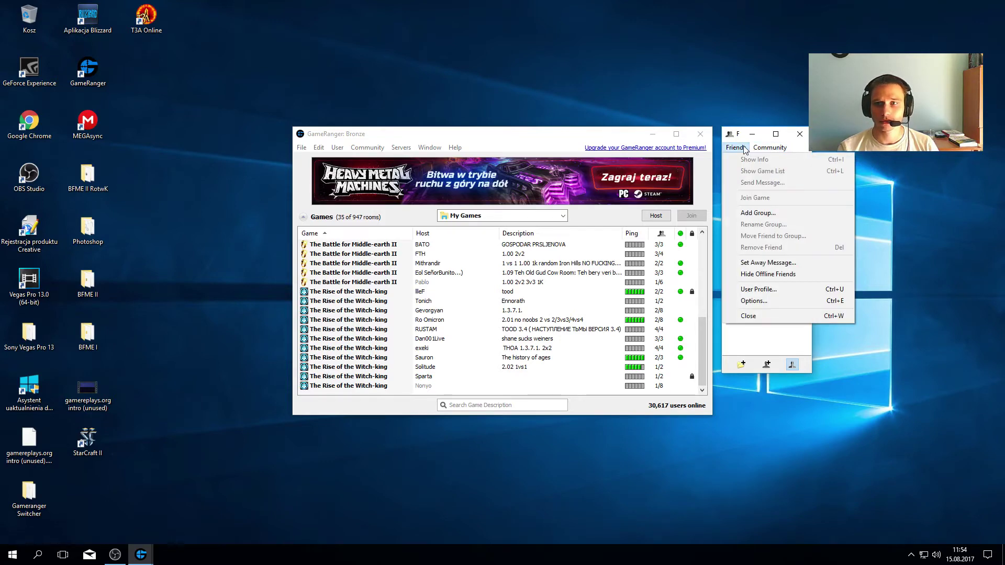
{"action": "left_click", "coordinate": [748, 302]}
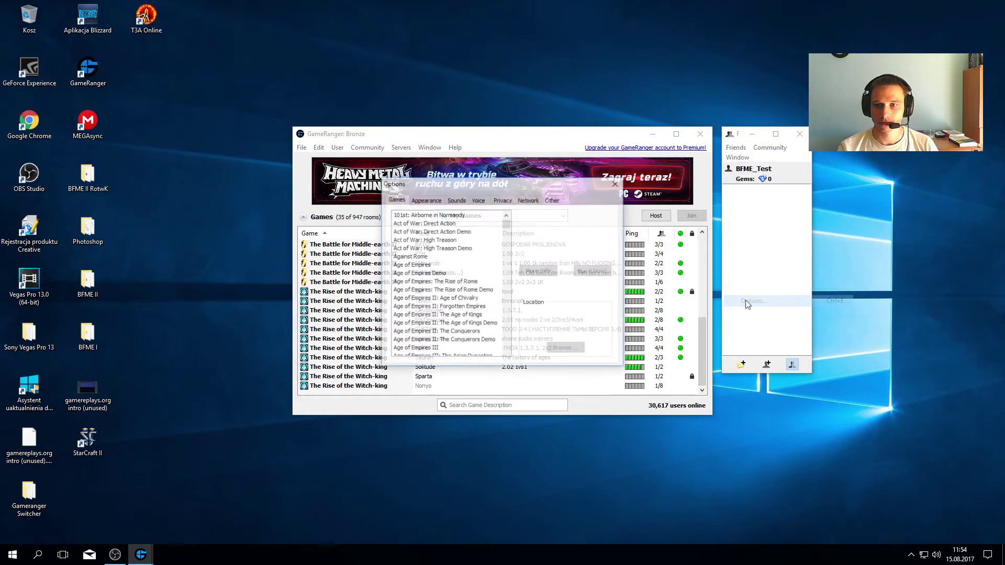
{"action": "left_click", "coordinate": [425, 201]}
{"action": "left_click", "coordinate": [456, 201]}
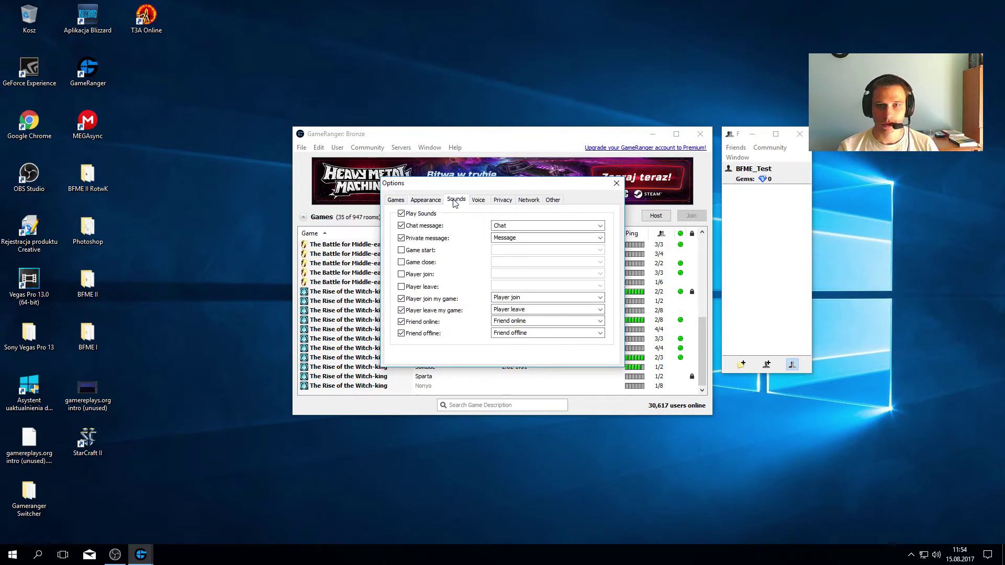
{"action": "left_click", "coordinate": [478, 201]}
{"action": "left_click", "coordinate": [502, 201]}
{"action": "left_click", "coordinate": [525, 201]}
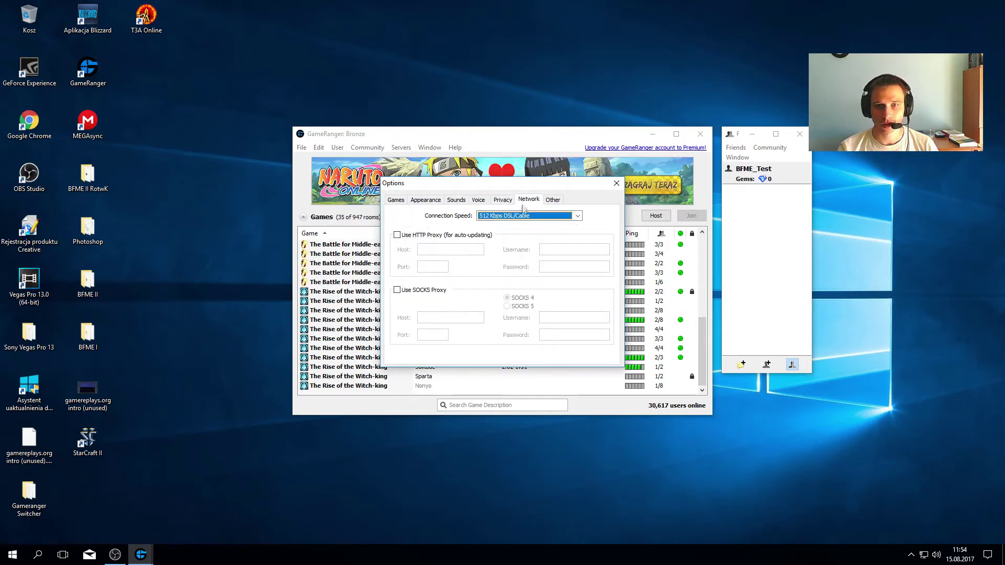
{"action": "left_click", "coordinate": [552, 201]}
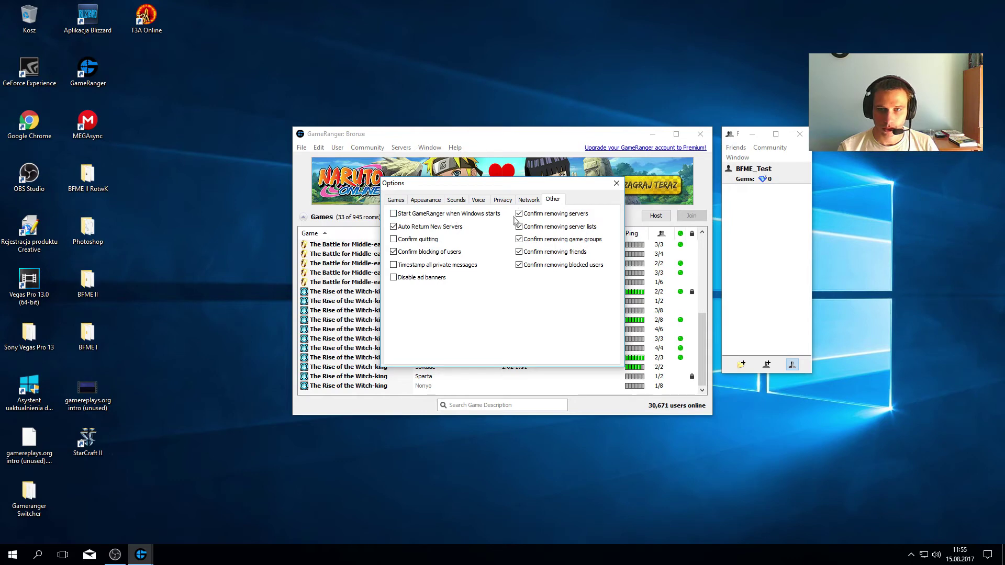
Step: Turn off "Show graphical game ping" in the Appearance options and close the options
{"action": "left_click", "coordinate": [520, 201]}
{"action": "left_click", "coordinate": [503, 201]}
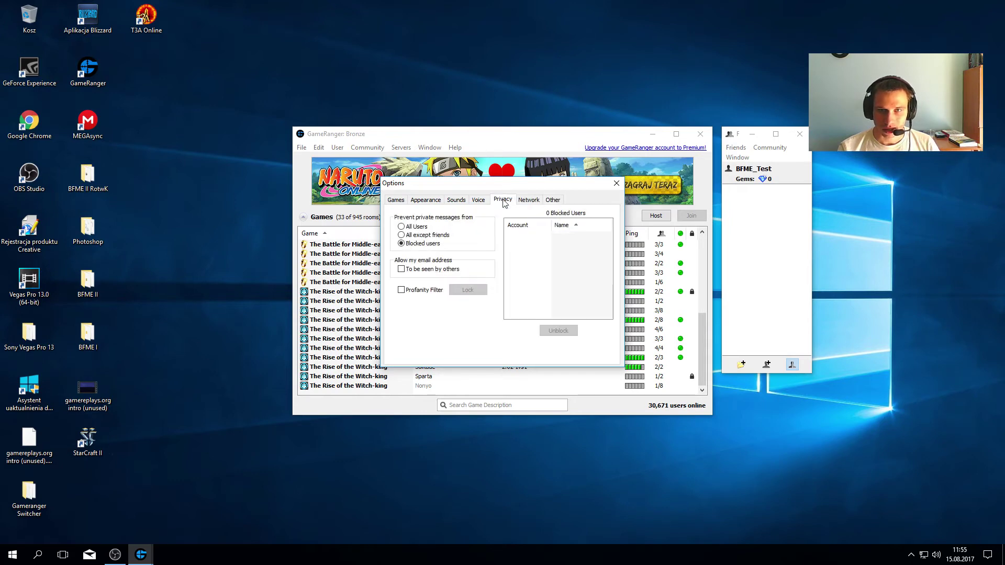
{"action": "left_click", "coordinate": [480, 202]}
{"action": "left_click", "coordinate": [457, 201]}
{"action": "left_click", "coordinate": [426, 201]}
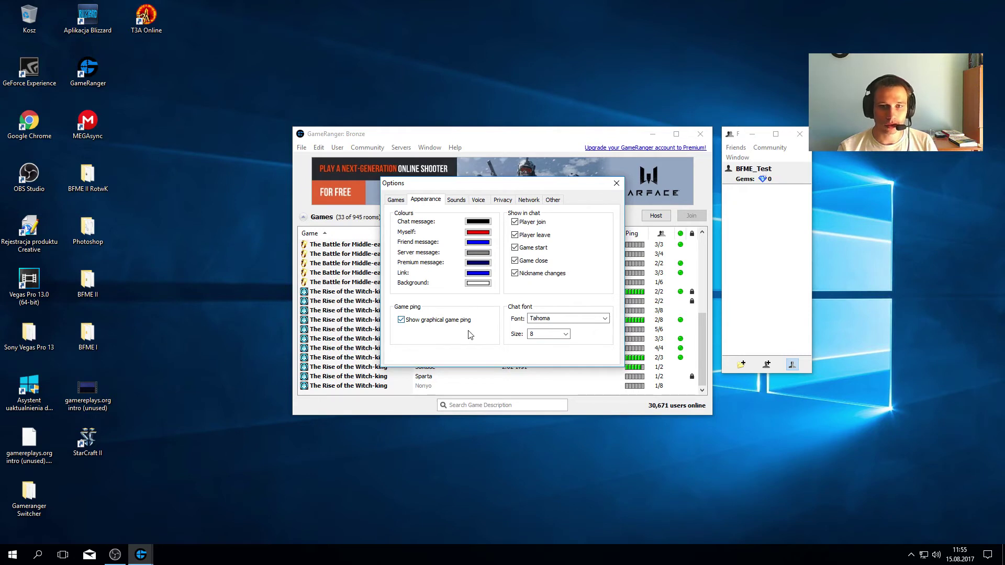
{"action": "left_click", "coordinate": [401, 320]}
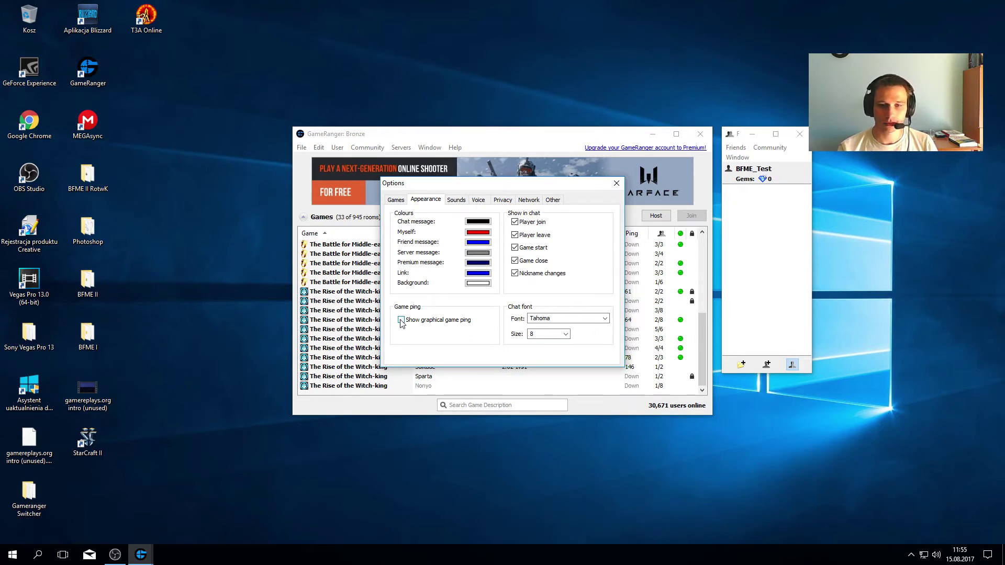
{"action": "left_click", "coordinate": [616, 184]}
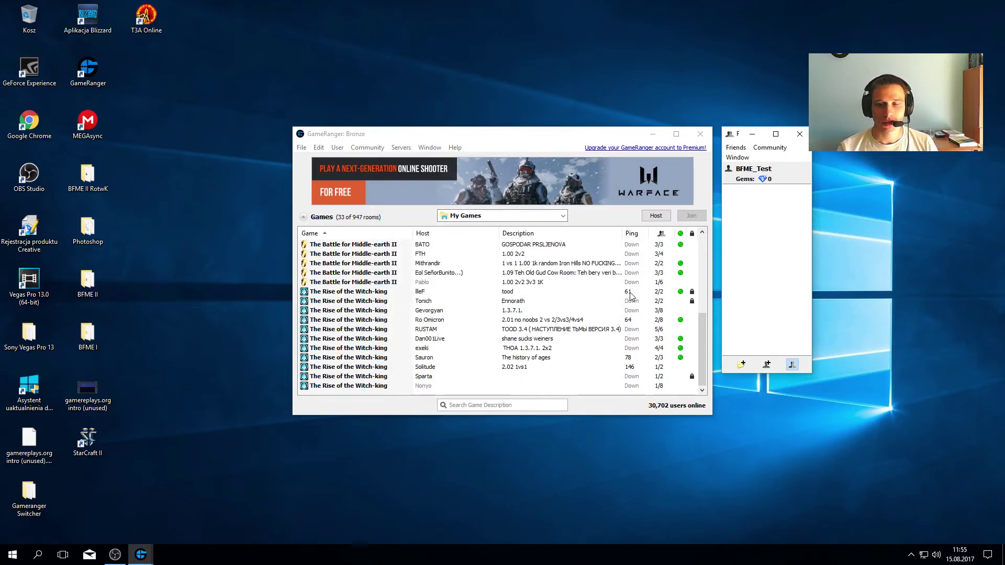
Step: Compare the numeric ping values of the rooms throughout the game list
{"action": "scroll", "coordinate": [642, 302], "scroll_direction": "up", "scroll_amount": 4}
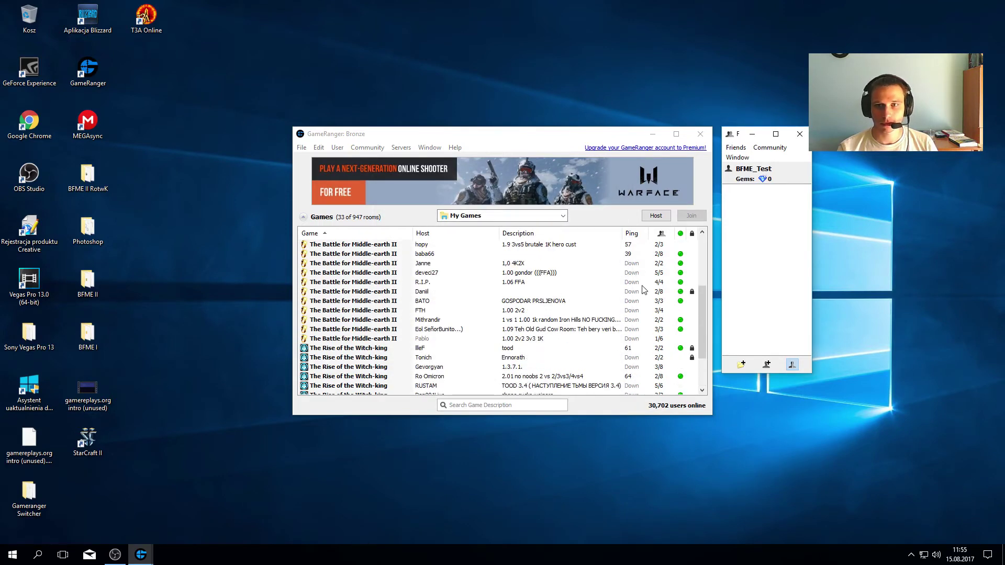
{"action": "scroll", "coordinate": [639, 306], "scroll_direction": "up", "scroll_amount": 1}
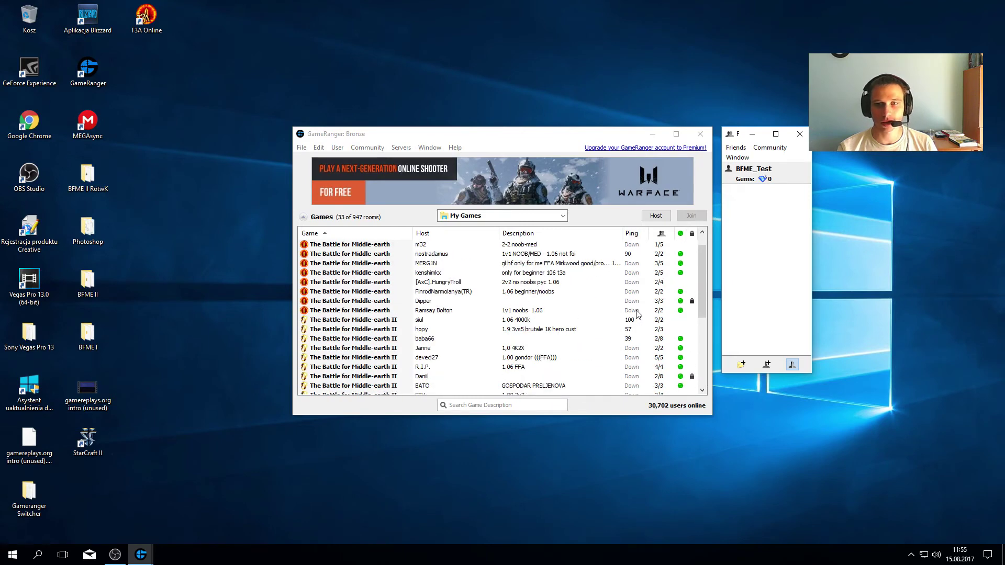
{"action": "scroll", "coordinate": [637, 313], "scroll_direction": "down", "scroll_amount": 4}
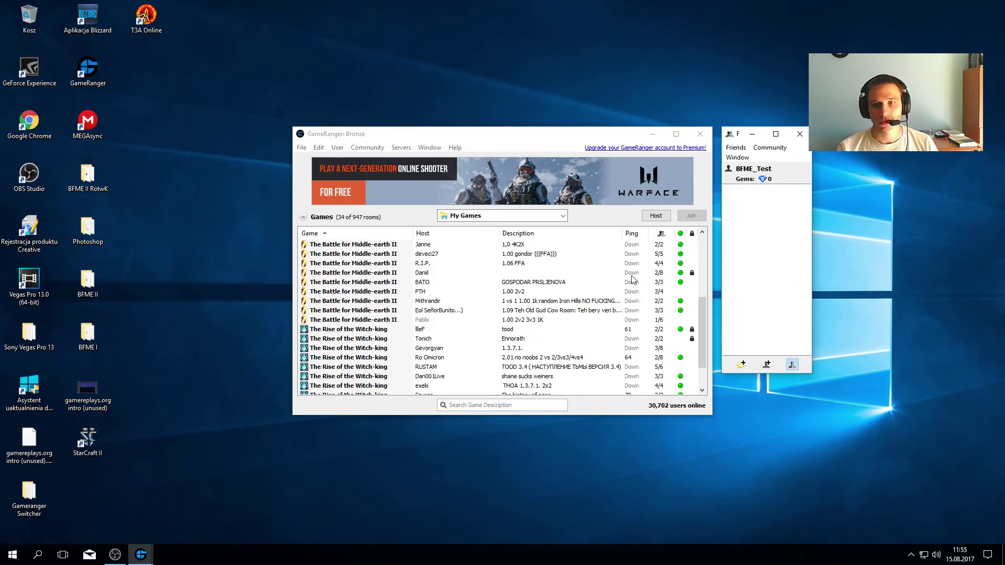
{"action": "scroll", "coordinate": [634, 320], "scroll_direction": "up", "scroll_amount": 2}
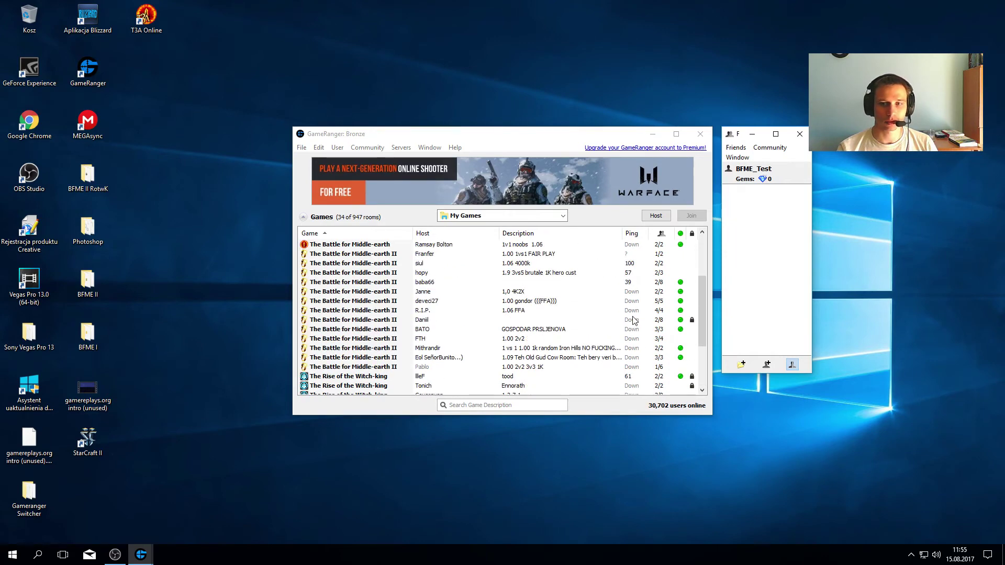
{"action": "scroll", "coordinate": [633, 320], "scroll_direction": "up", "scroll_amount": 1}
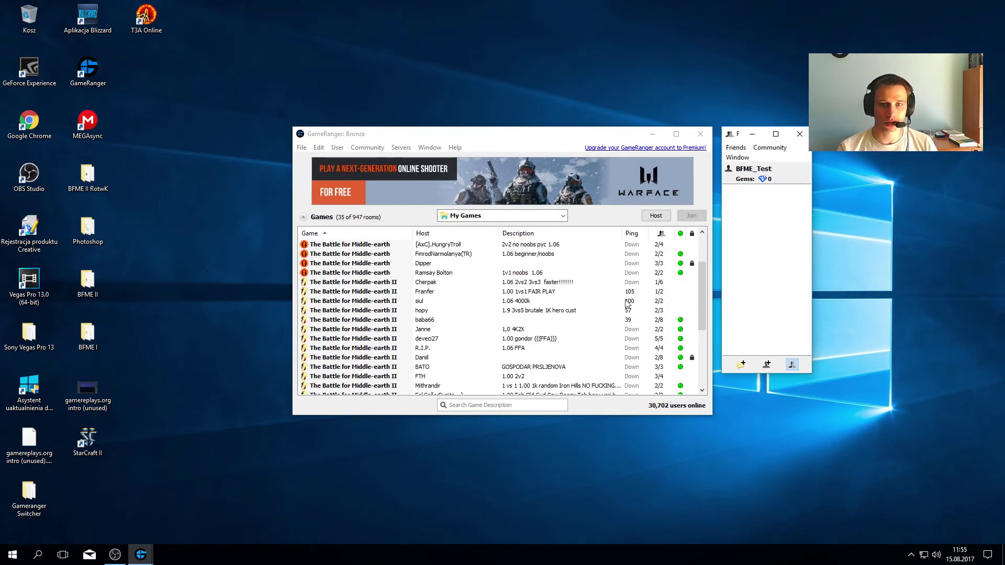
{"action": "scroll", "coordinate": [626, 303], "scroll_direction": "down", "scroll_amount": 1}
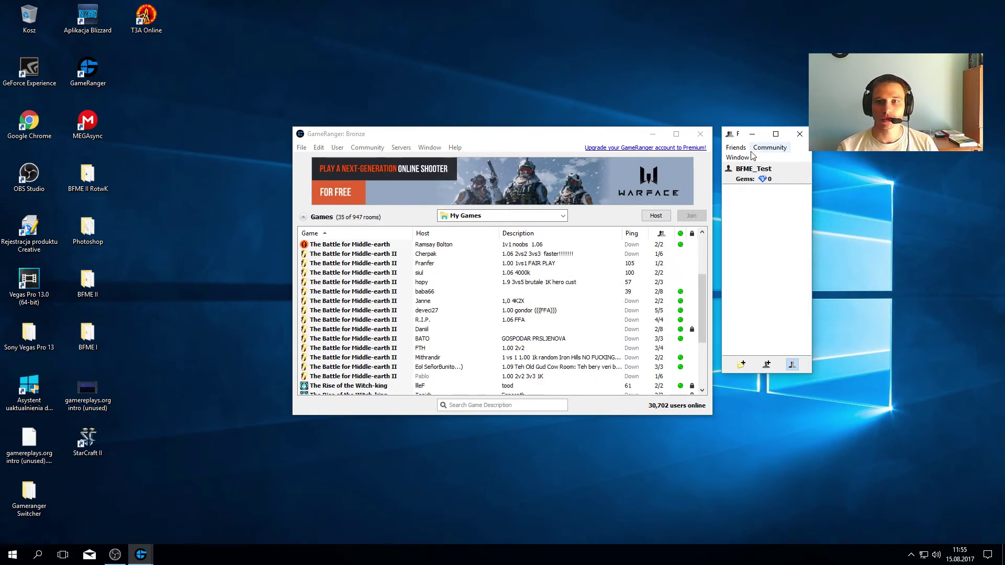
Step: Set the connection speed to 2 Mbps DSL/Cable in the Network options and close the options
{"action": "left_click", "coordinate": [735, 148]}
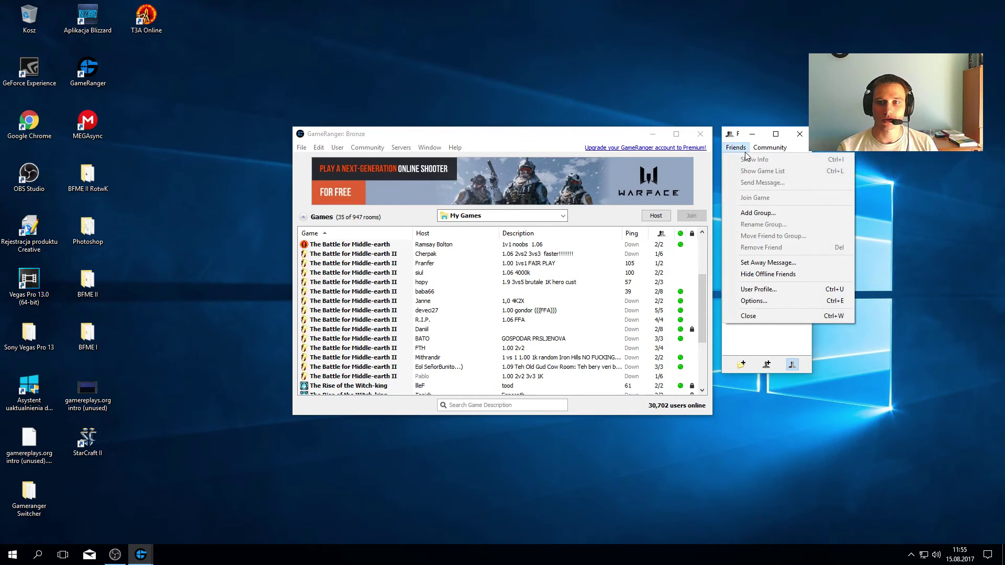
{"action": "left_click", "coordinate": [754, 301]}
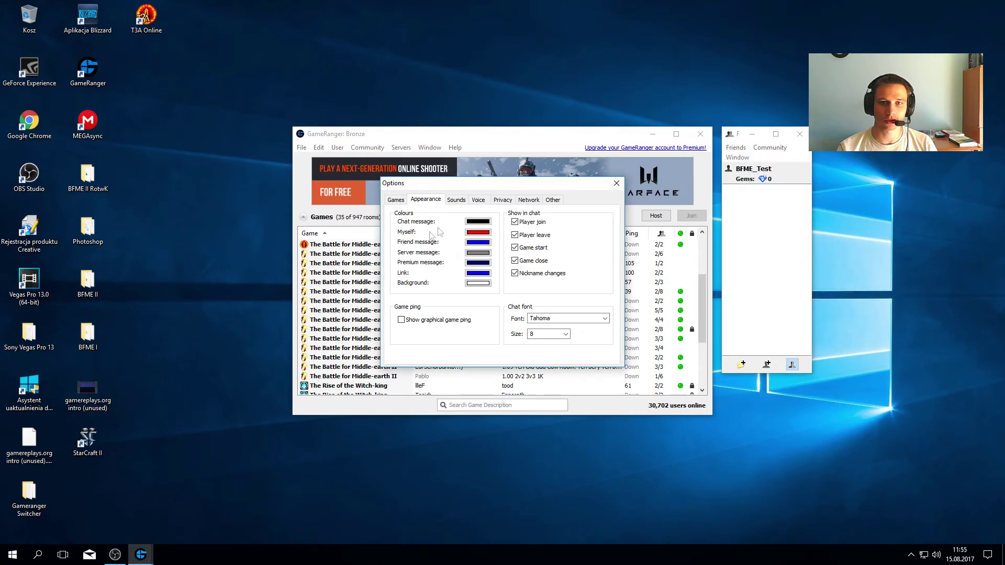
{"action": "left_click", "coordinate": [458, 201]}
{"action": "left_click", "coordinate": [484, 201]}
{"action": "left_click", "coordinate": [502, 201]}
{"action": "left_click", "coordinate": [529, 201]}
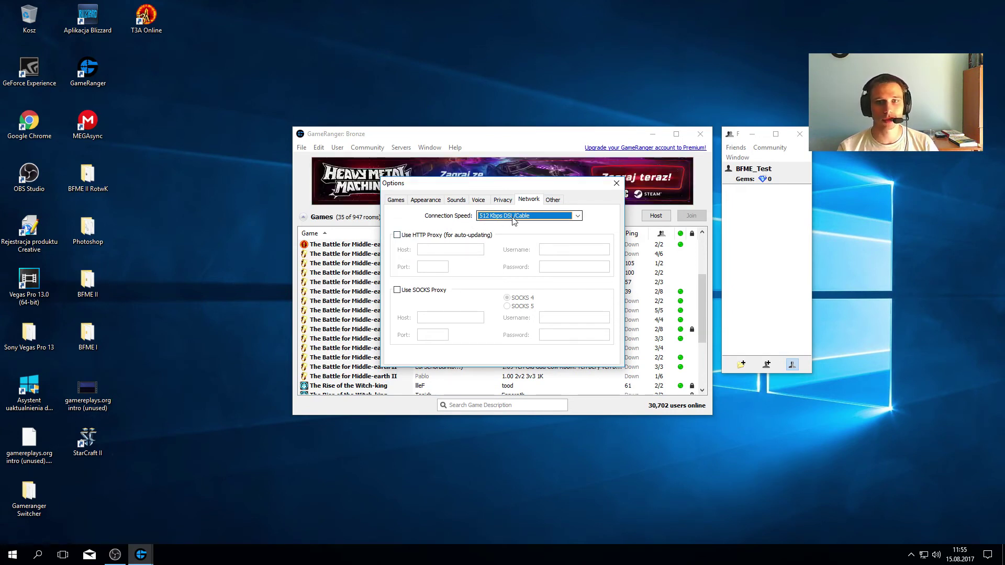
{"action": "left_click", "coordinate": [577, 216]}
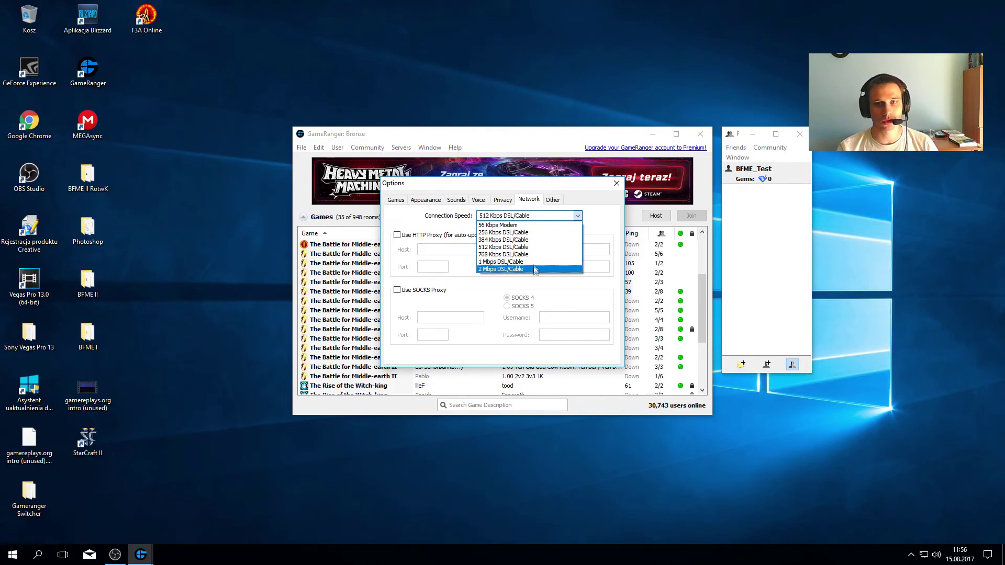
{"action": "left_click", "coordinate": [534, 269]}
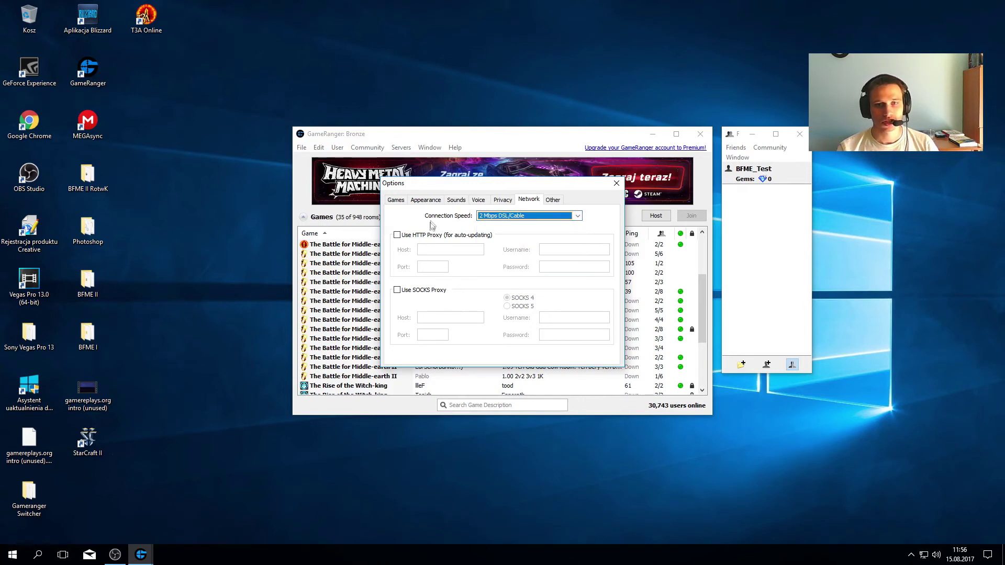
{"action": "left_click", "coordinate": [392, 199]}
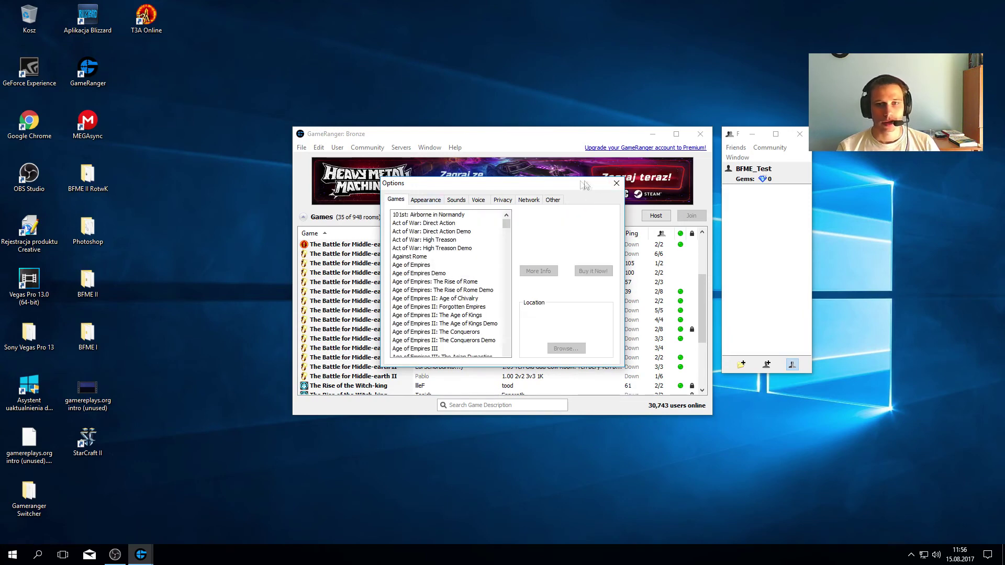
{"action": "left_click", "coordinate": [616, 183]}
{"action": "scroll", "coordinate": [533, 286], "scroll_direction": "down", "scroll_amount": 4}
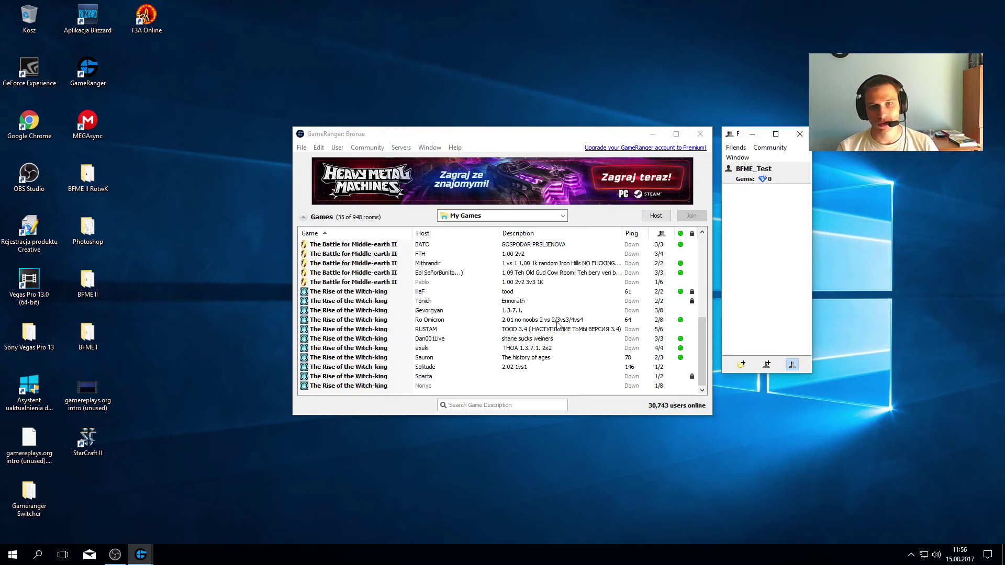
{"action": "scroll", "coordinate": [544, 298], "scroll_direction": "up", "scroll_amount": 3}
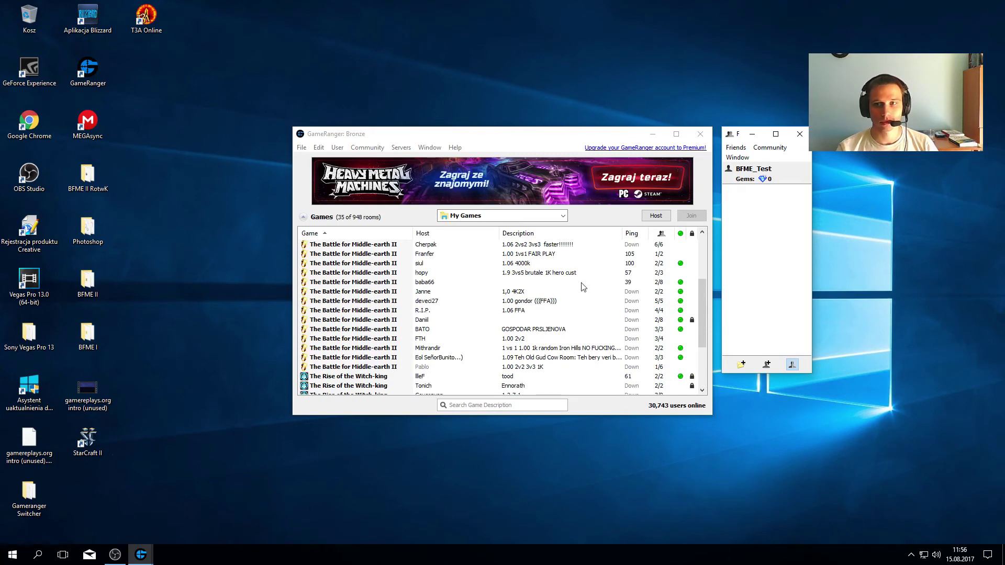
{"action": "scroll", "coordinate": [583, 285], "scroll_direction": "up", "scroll_amount": 2}
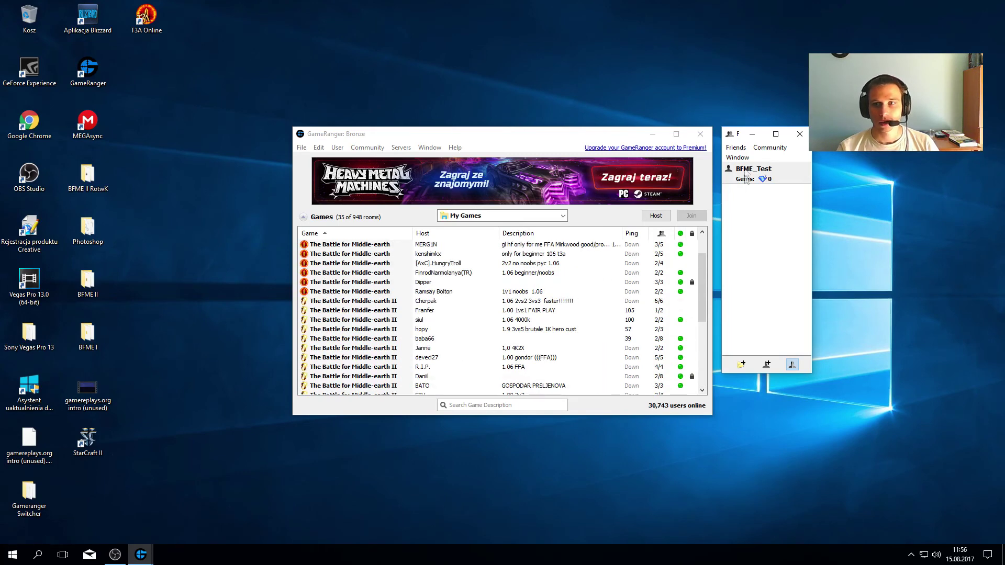
Step: Reopen the program options at the Appearance settings and look at the colour selection for chat messages
{"action": "left_click", "coordinate": [765, 151]}
{"action": "mouse_move", "coordinate": [735, 148]}
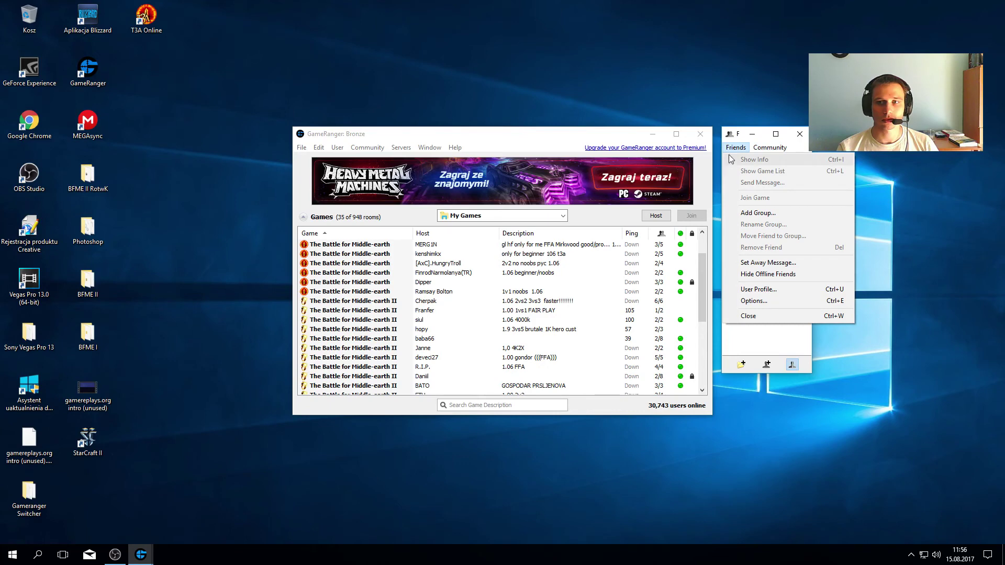
{"action": "left_click", "coordinate": [753, 300]}
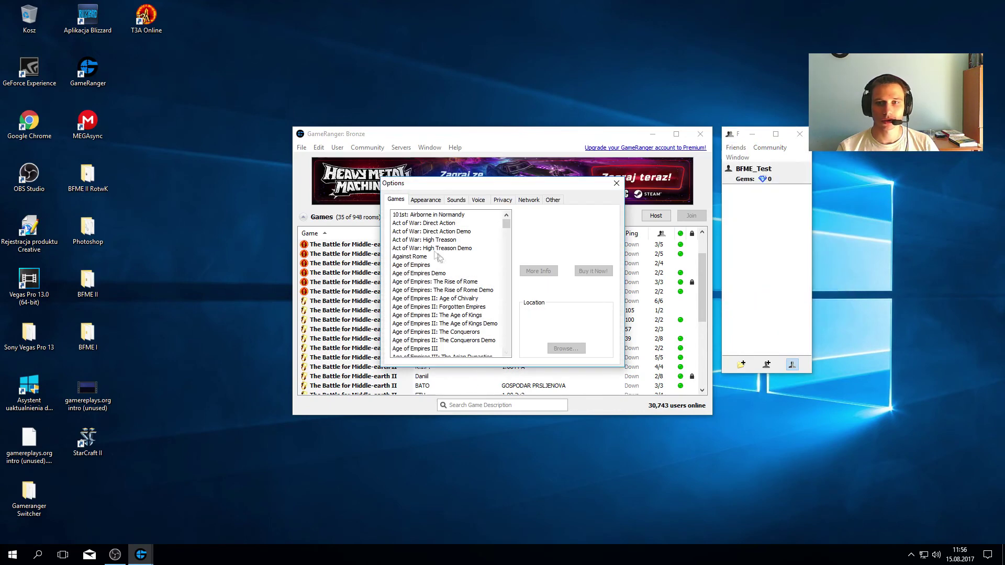
{"action": "left_click", "coordinate": [439, 206]}
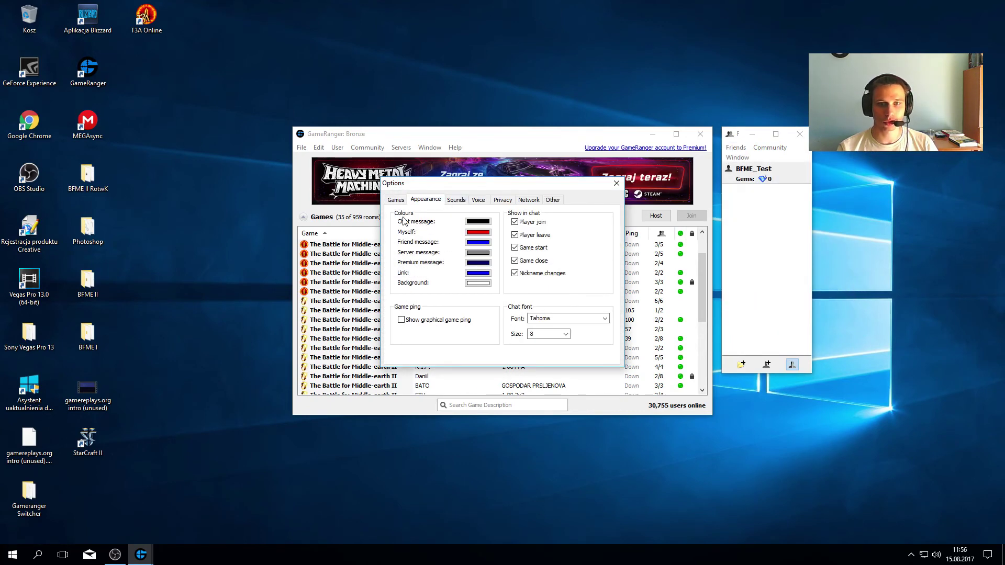
{"action": "left_click", "coordinate": [481, 221]}
{"action": "left_click", "coordinate": [610, 193]}
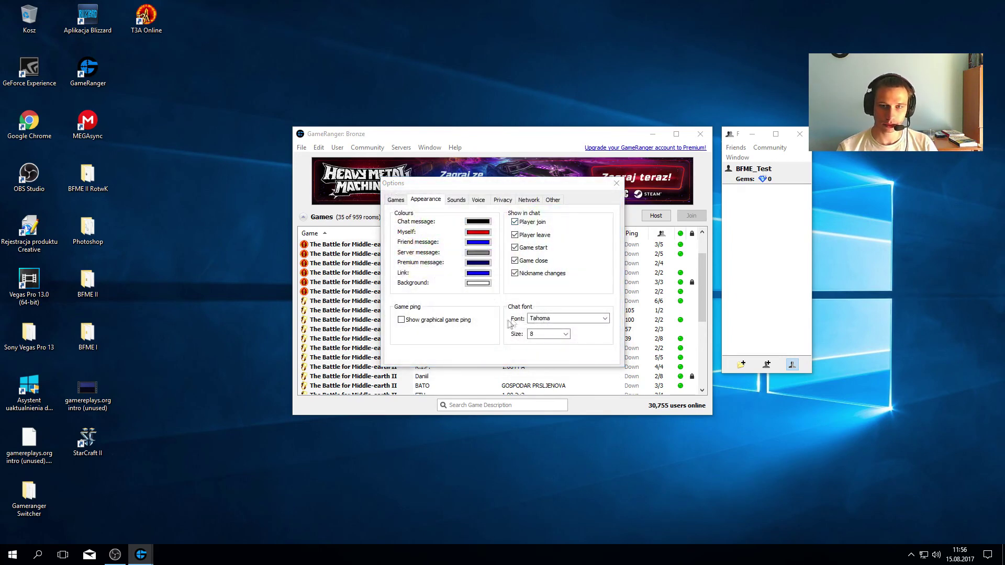
Step: Set the chat font to Times New Roman at size 10
{"action": "left_click", "coordinate": [543, 320]}
{"action": "left_click", "coordinate": [543, 320]}
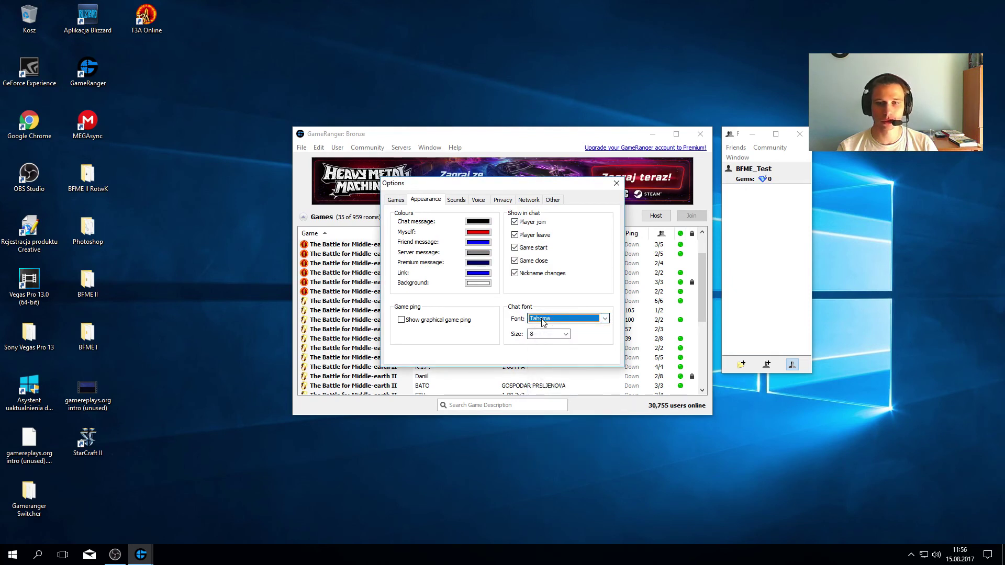
{"action": "left_click", "coordinate": [544, 320]}
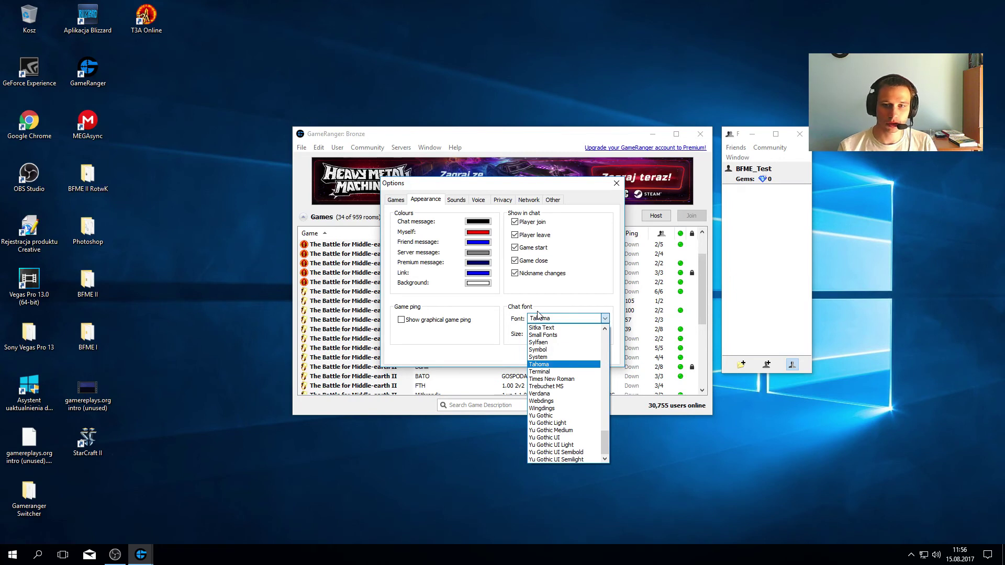
{"action": "left_click", "coordinate": [542, 379]}
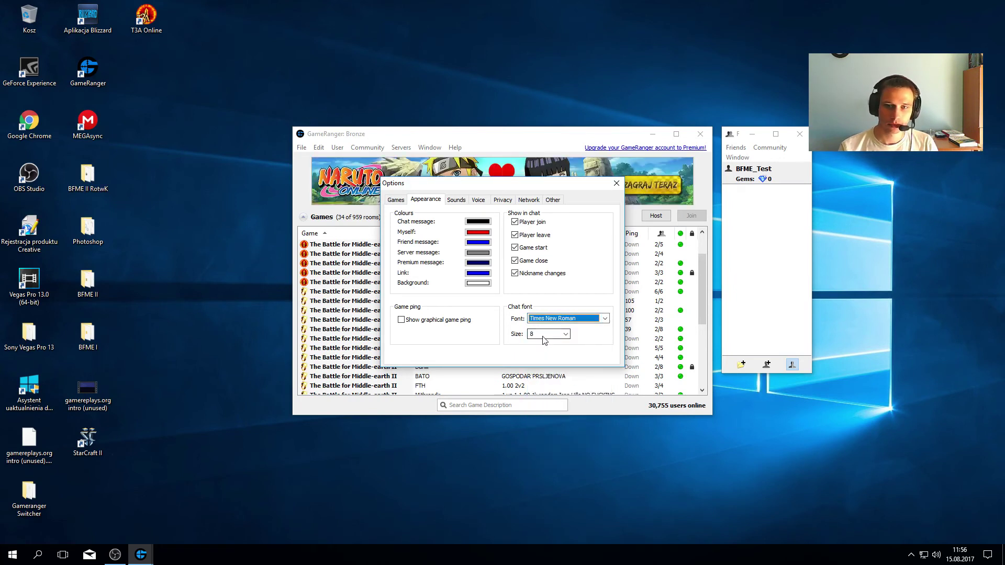
{"action": "left_click", "coordinate": [544, 334]}
{"action": "left_click", "coordinate": [535, 365]}
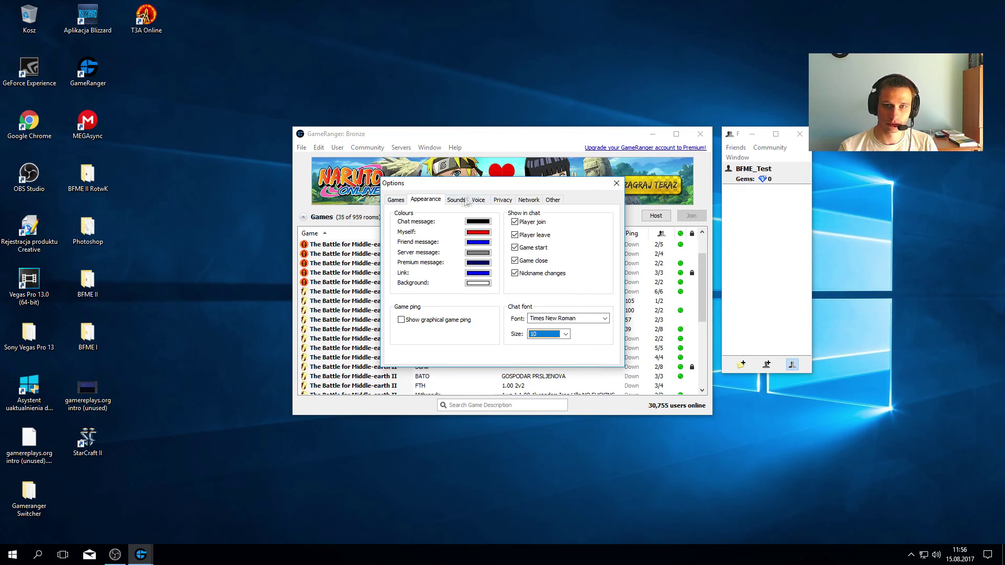
Step: Review the Sounds options, switching Play Sounds off and back on and browsing the sounds available for chat messages
{"action": "left_click_drag", "start_coordinate": [467, 190], "coordinate": [674, 231]}
{"action": "left_click", "coordinate": [664, 240]}
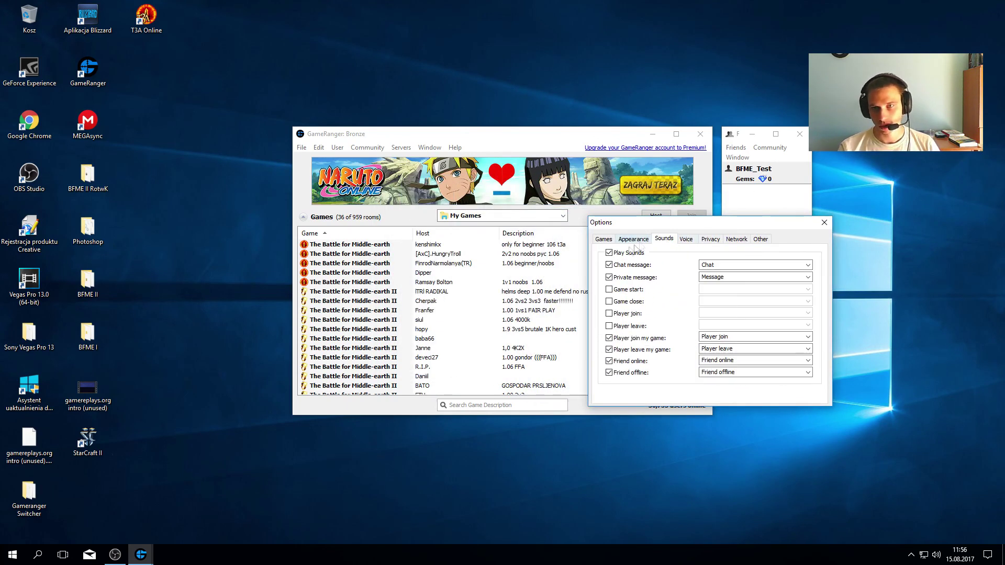
{"action": "left_click", "coordinate": [609, 254]}
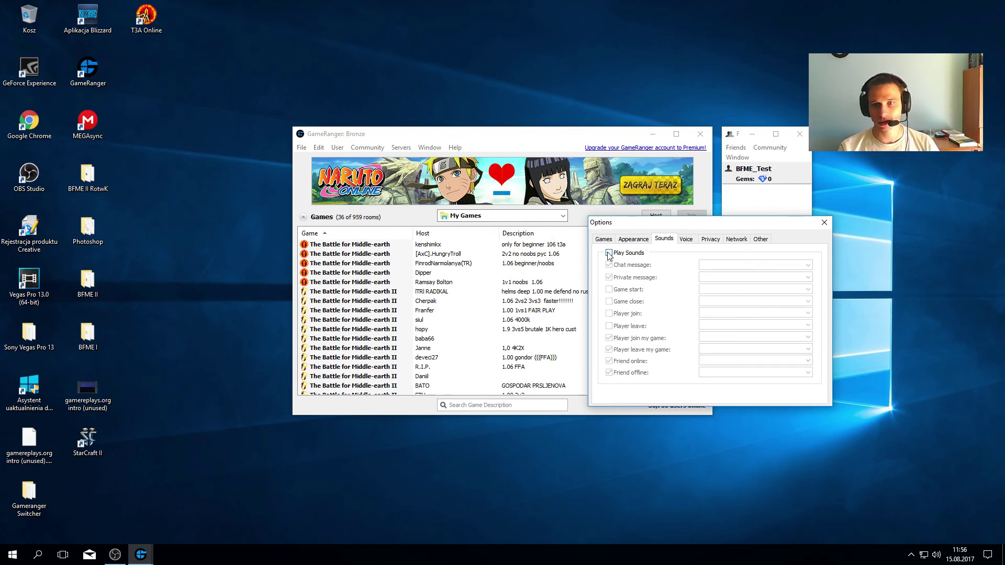
{"action": "left_click", "coordinate": [609, 253]}
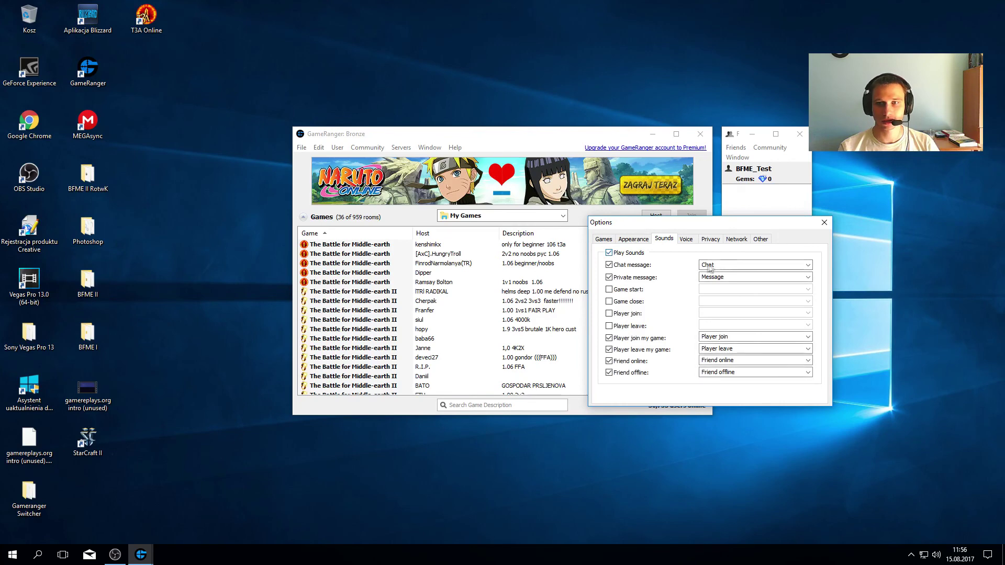
{"action": "left_click", "coordinate": [730, 264]}
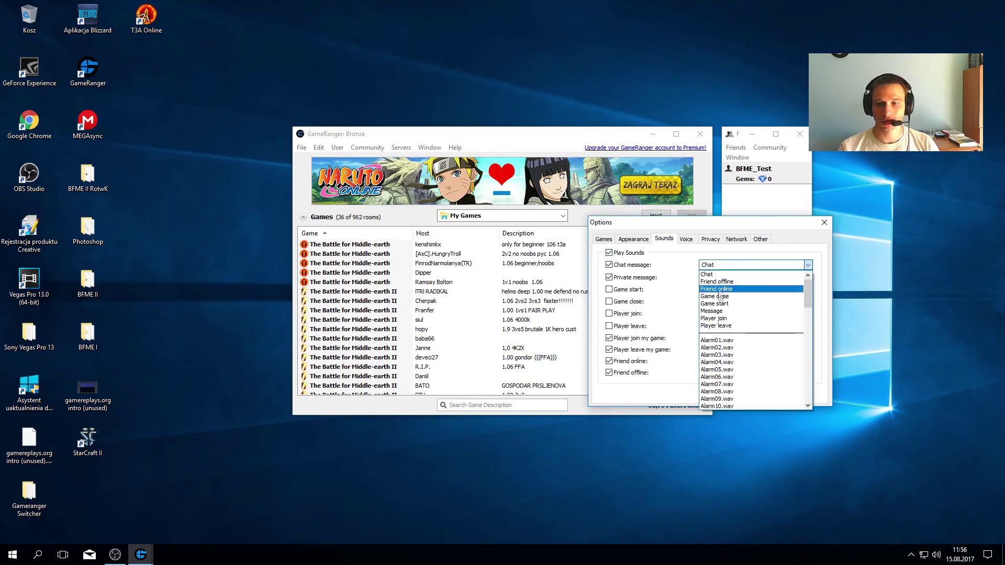
{"action": "scroll", "coordinate": [749, 374], "scroll_direction": "down", "scroll_amount": 3}
{"action": "scroll", "coordinate": [749, 374], "scroll_direction": "up", "scroll_amount": 4}
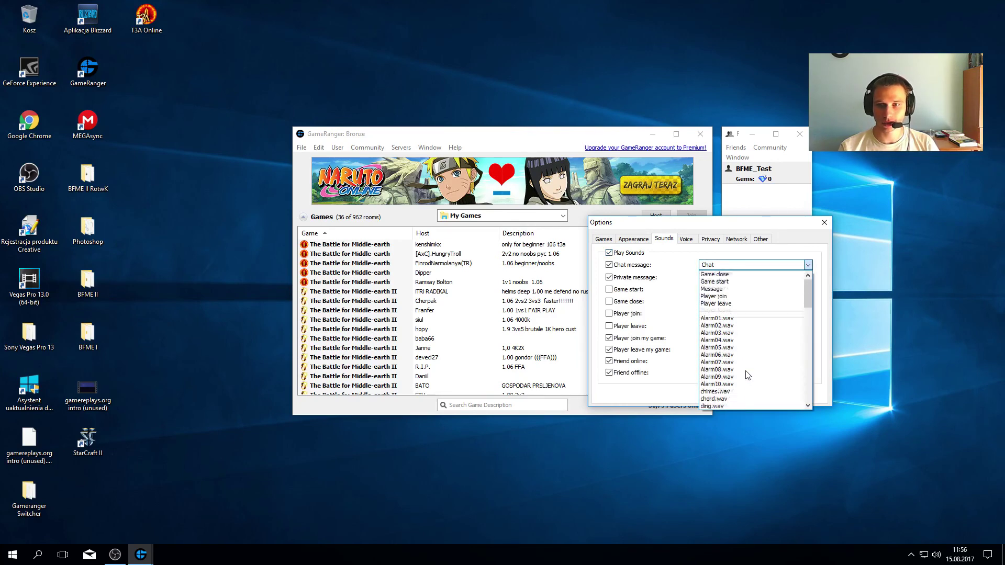
{"action": "left_click", "coordinate": [744, 268]}
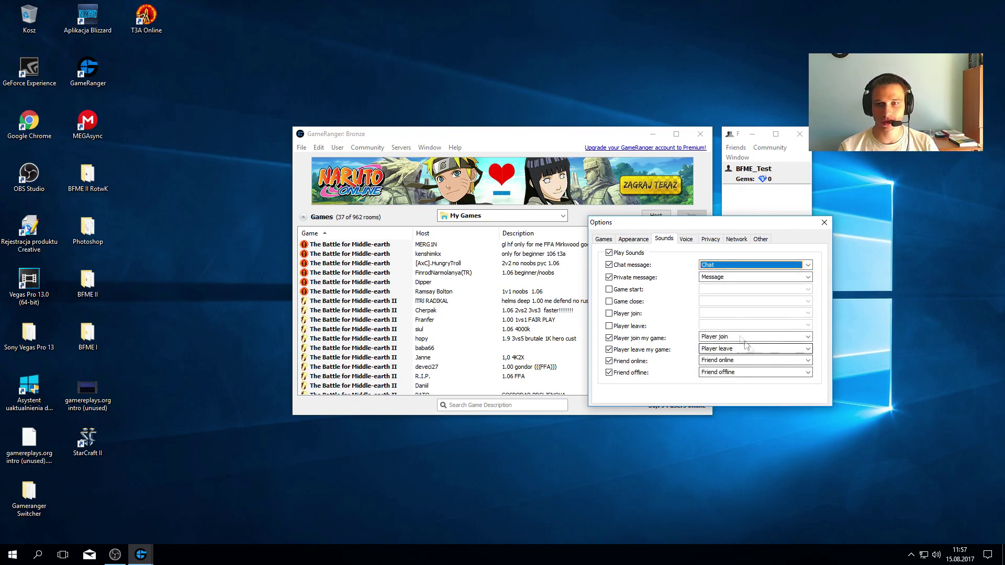
Step: Review the Voice options, close the options and return to the game room list
{"action": "left_click", "coordinate": [684, 240]}
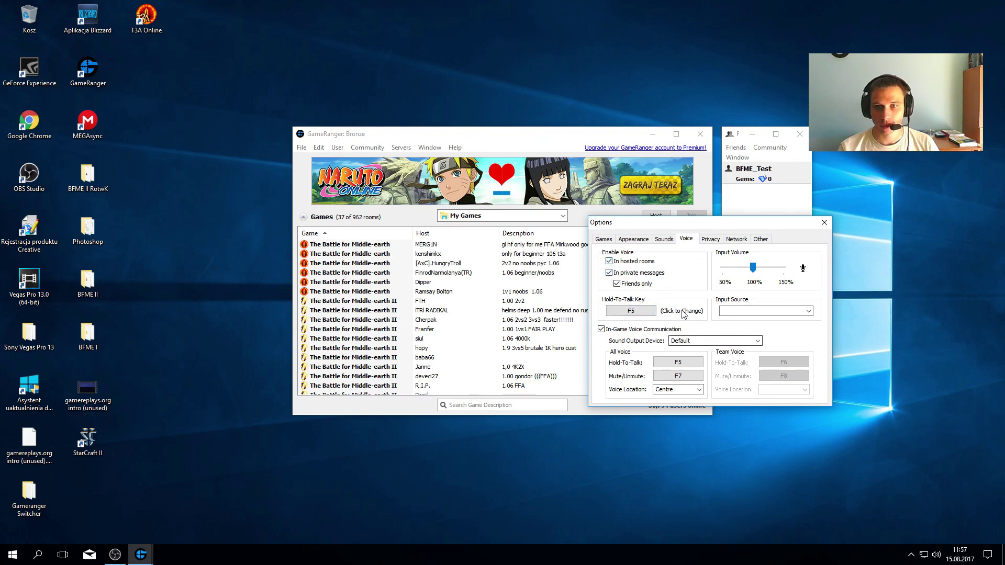
{"action": "left_click", "coordinate": [824, 222]}
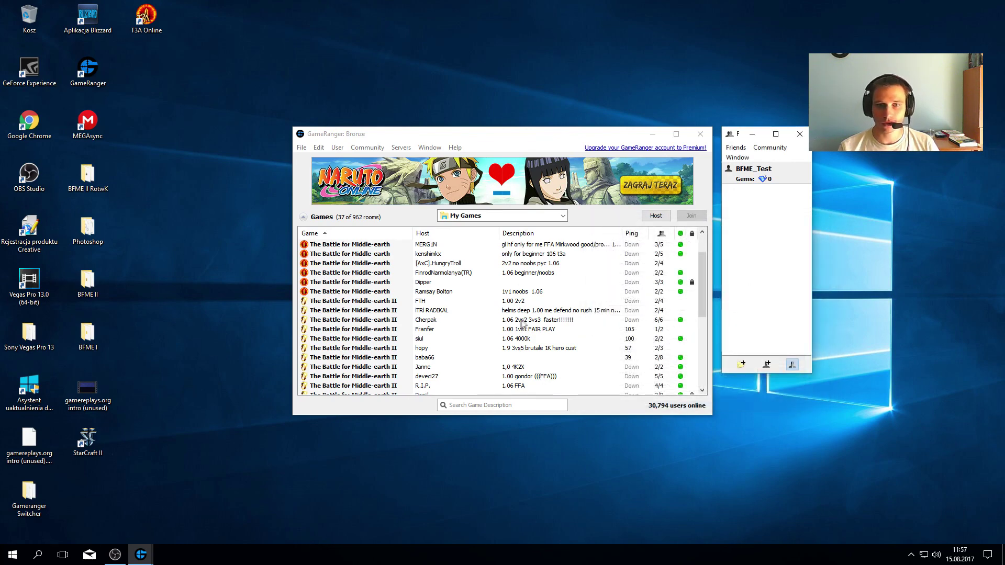
{"action": "scroll", "coordinate": [521, 321], "scroll_direction": "down", "scroll_amount": 3}
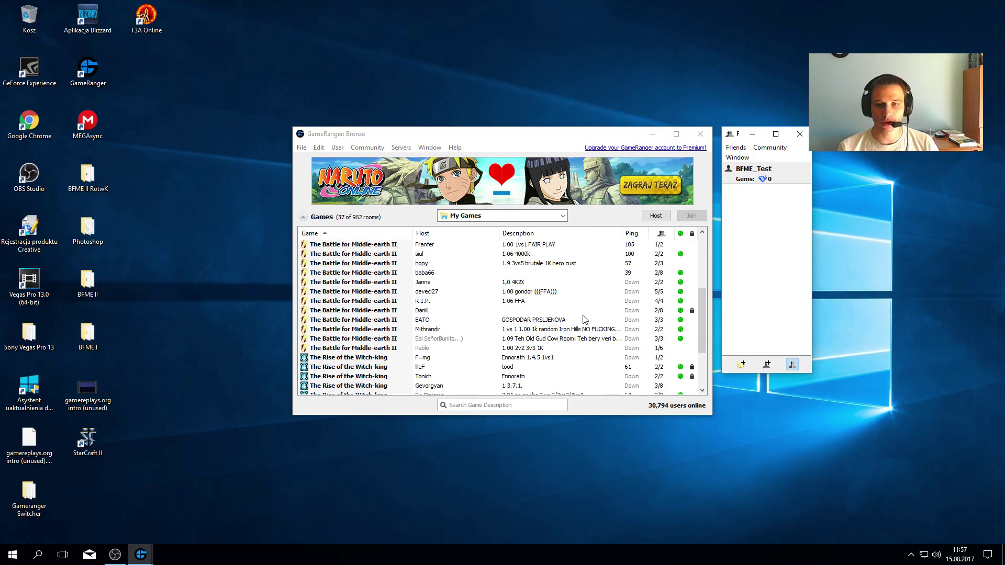